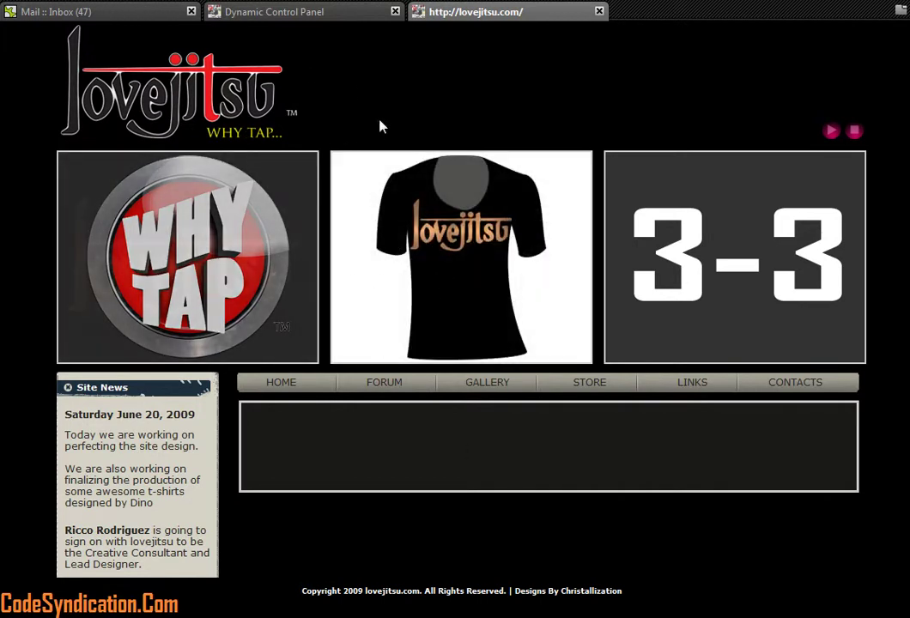
- Compare the live lovejitsu.com home page with its Dynamic Control Panel and return to the control panel
{"action": "left_click", "coordinate": [283, 11]}
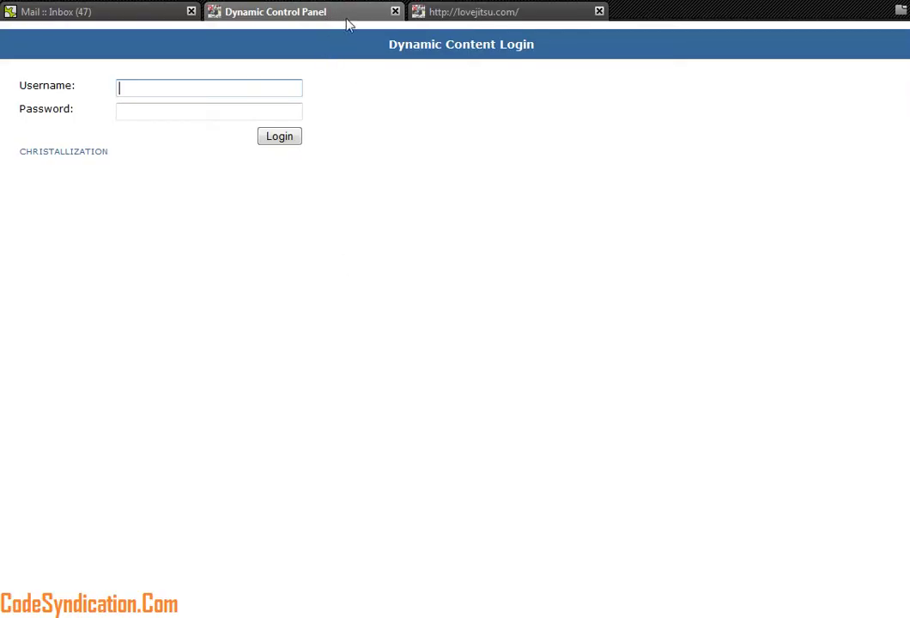
{"action": "left_click", "coordinate": [485, 13]}
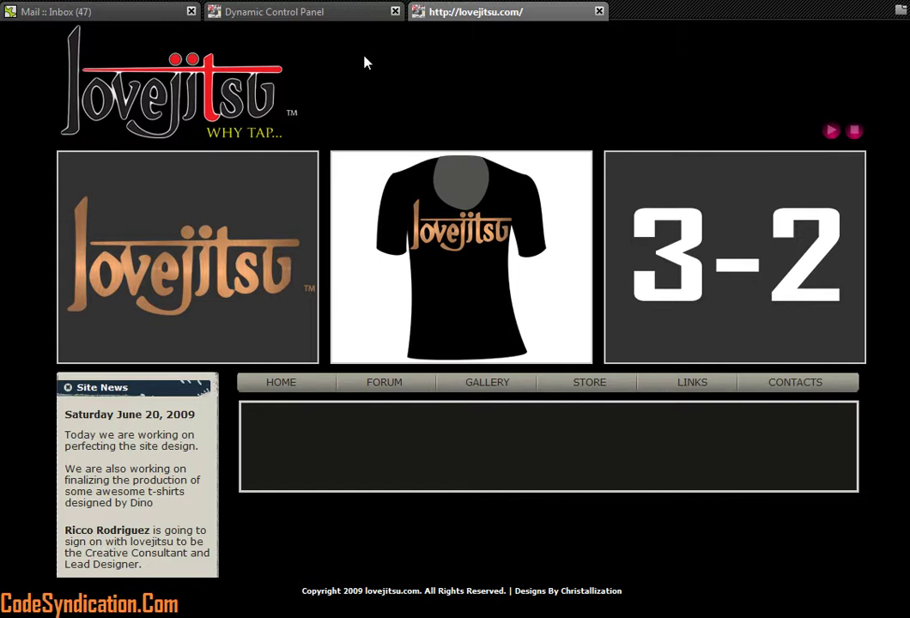
{"action": "left_click", "coordinate": [283, 11]}
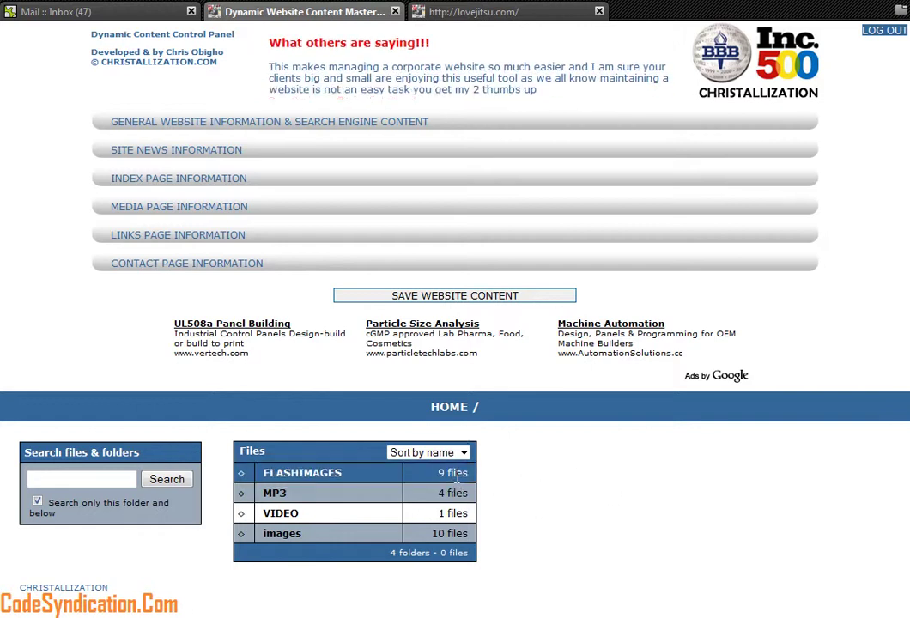
{"action": "left_click", "coordinate": [519, 13]}
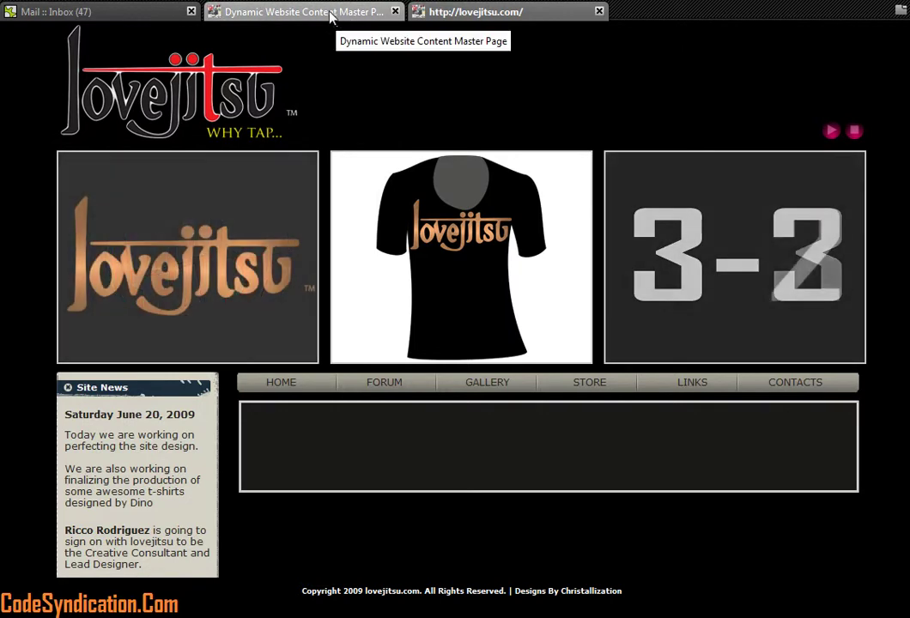
{"action": "left_click", "coordinate": [335, 17]}
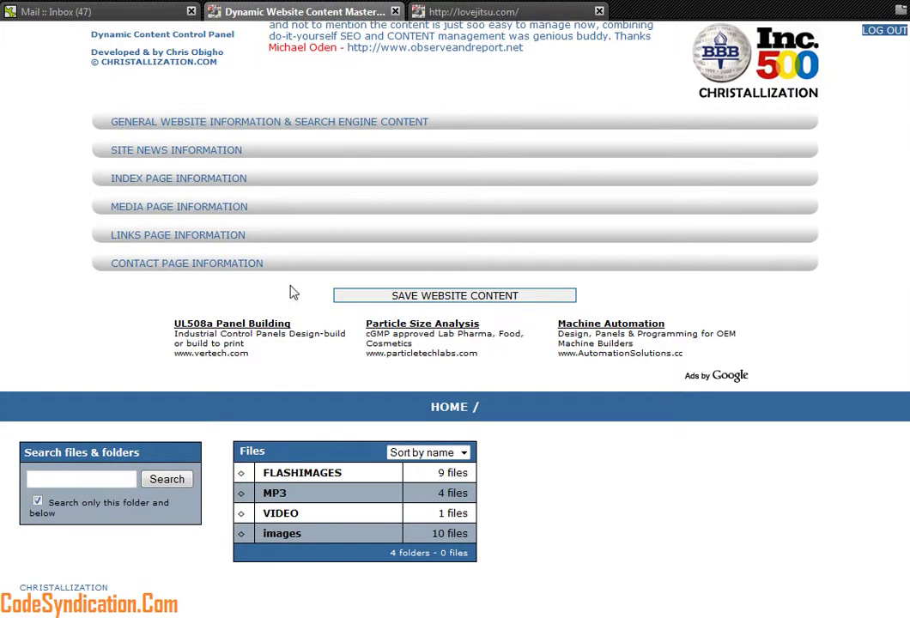
- Expand the index page information and set Main Header 1 to "Welcome to Lovejitsu"
{"action": "left_click", "coordinate": [159, 182]}
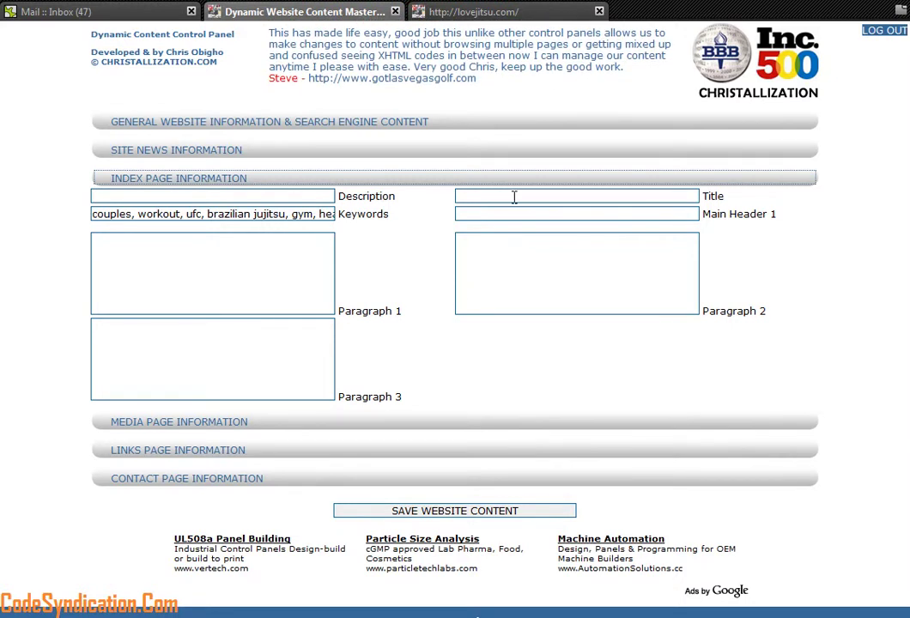
{"action": "left_click", "coordinate": [517, 16]}
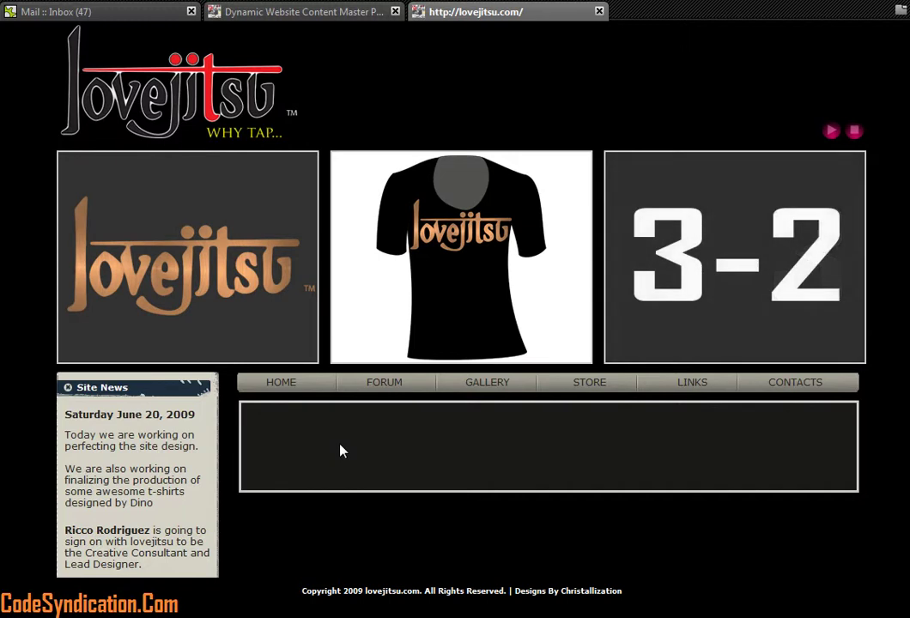
{"action": "left_click", "coordinate": [333, 17]}
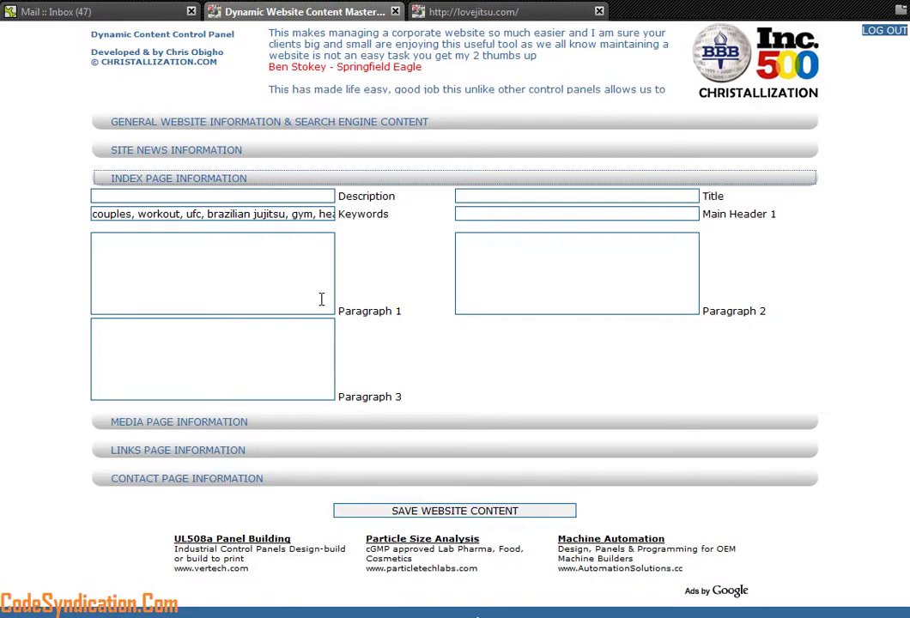
{"action": "left_click", "coordinate": [506, 211]}
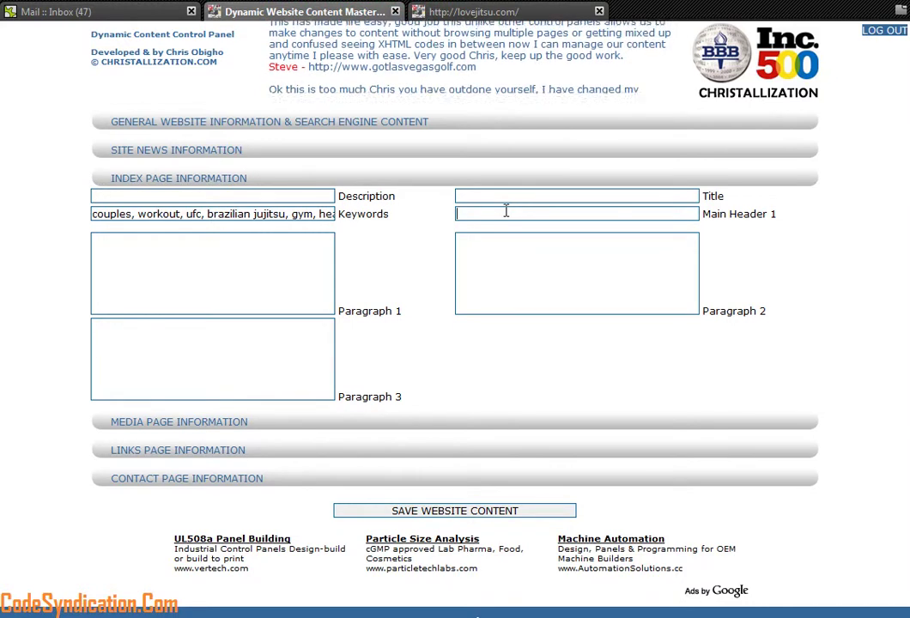
{"action": "type", "text": "Welcome to Lo"}
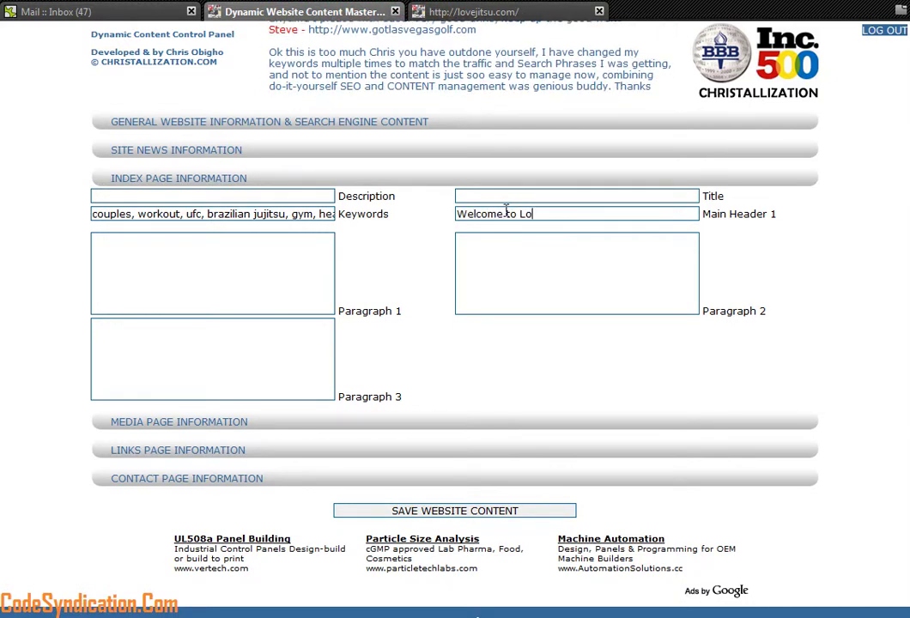
{"action": "type", "text": "vejitsu"}
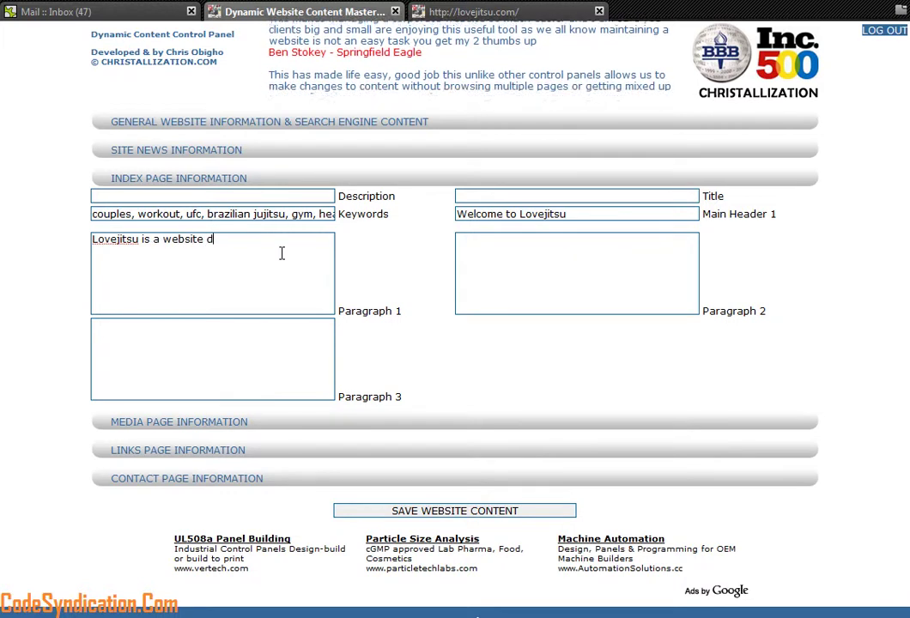
- Fill Paragraph 1 of the index page with "Lovejitsu is a website dedicated to love and martial arts."
{"action": "type", "text": "d to"}
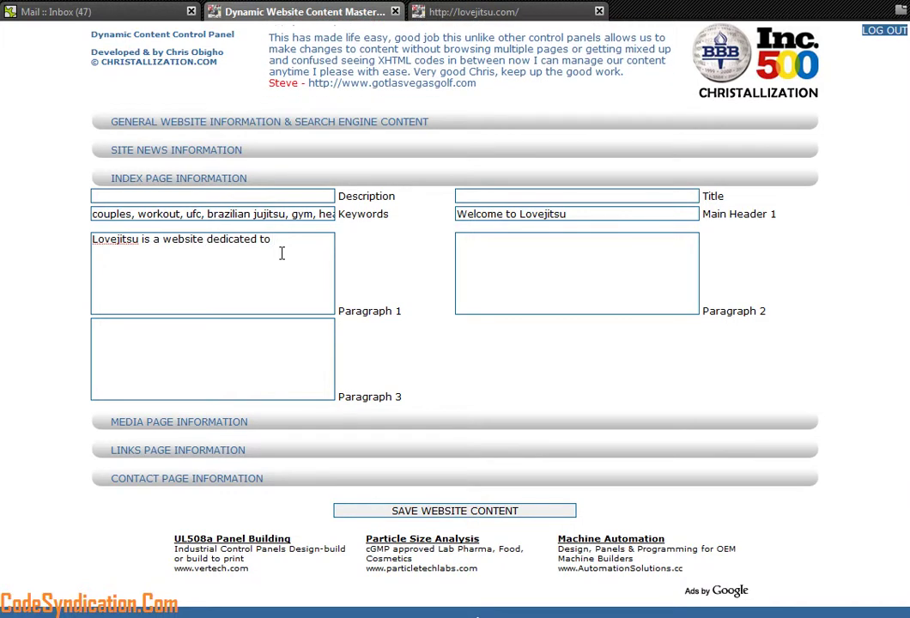
{"action": "type", "text": " love and ma"}
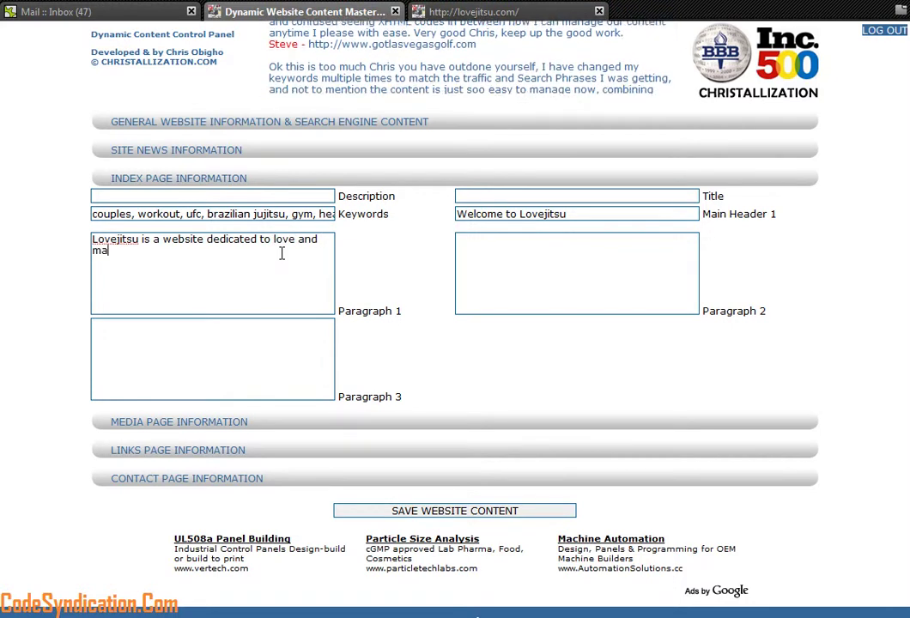
{"action": "type", "text": "rtial "}
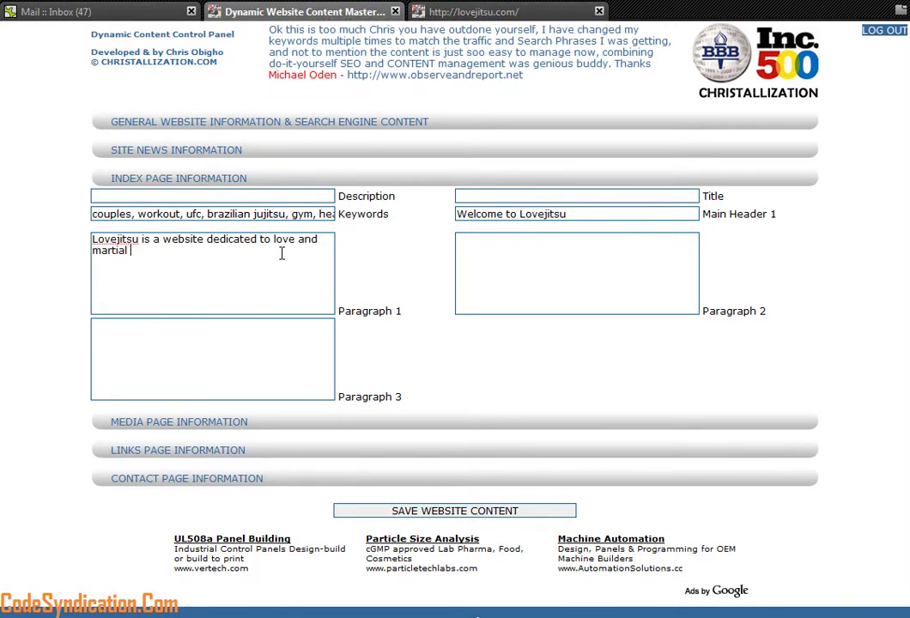
{"action": "type", "text": "arts."}
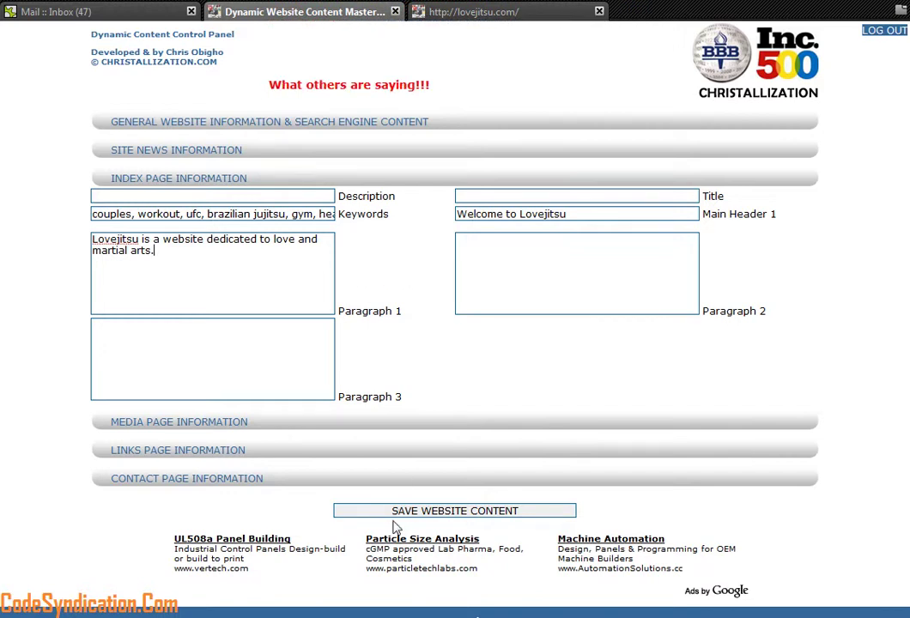
- Save the website content and reload the lovejitsu.com home page to check the new text
{"action": "left_click", "coordinate": [428, 512]}
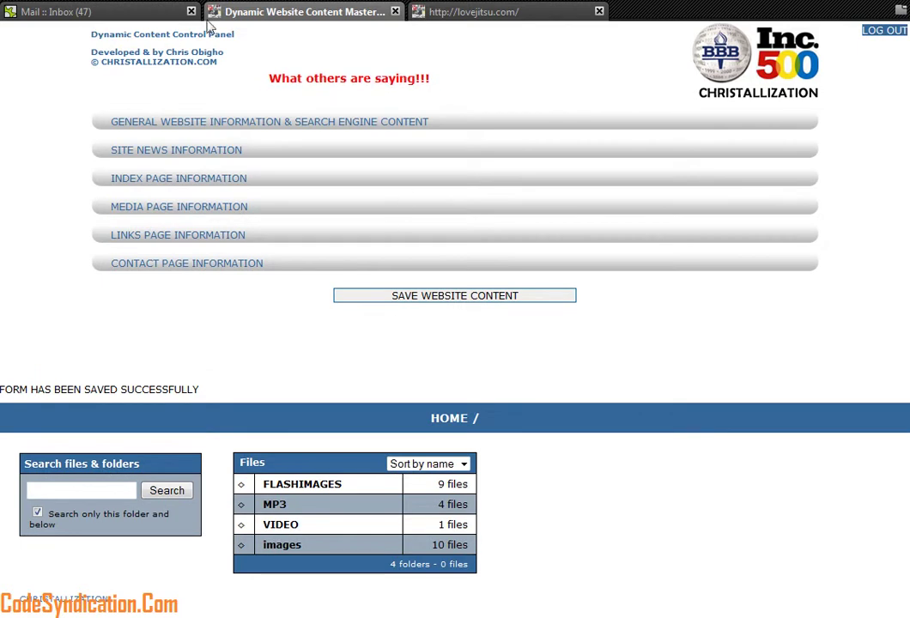
{"action": "left_click", "coordinate": [474, 11]}
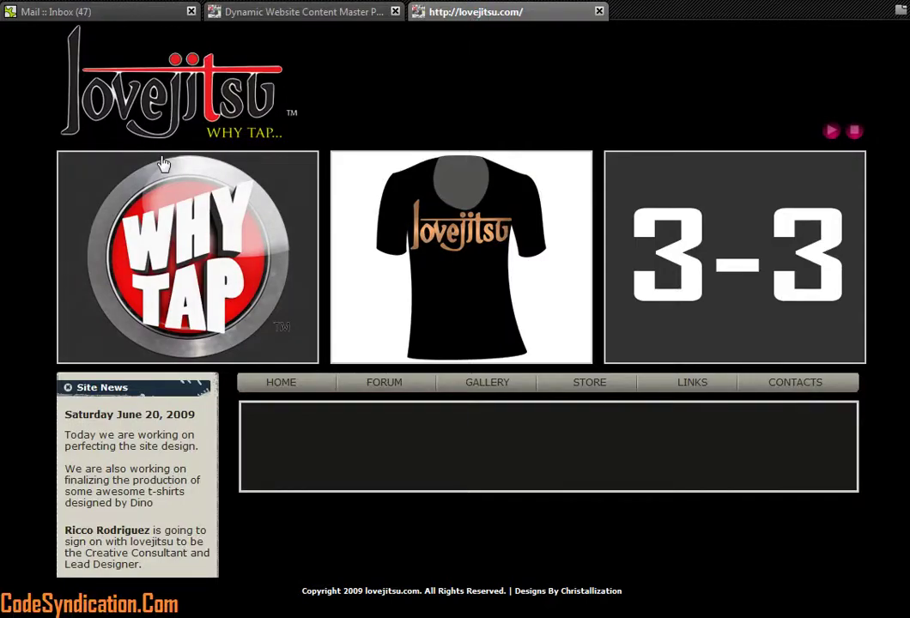
{"action": "key", "text": "F5"}
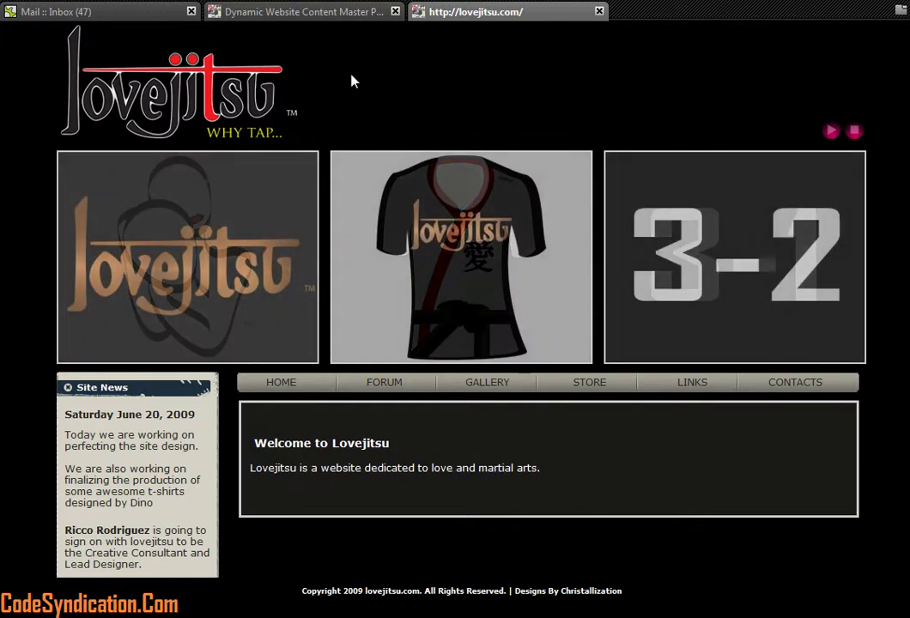
- Review the index page information in the control panel, including its keywords, and compare it with the live home page
{"action": "left_click", "coordinate": [268, 13]}
{"action": "left_click", "coordinate": [122, 178]}
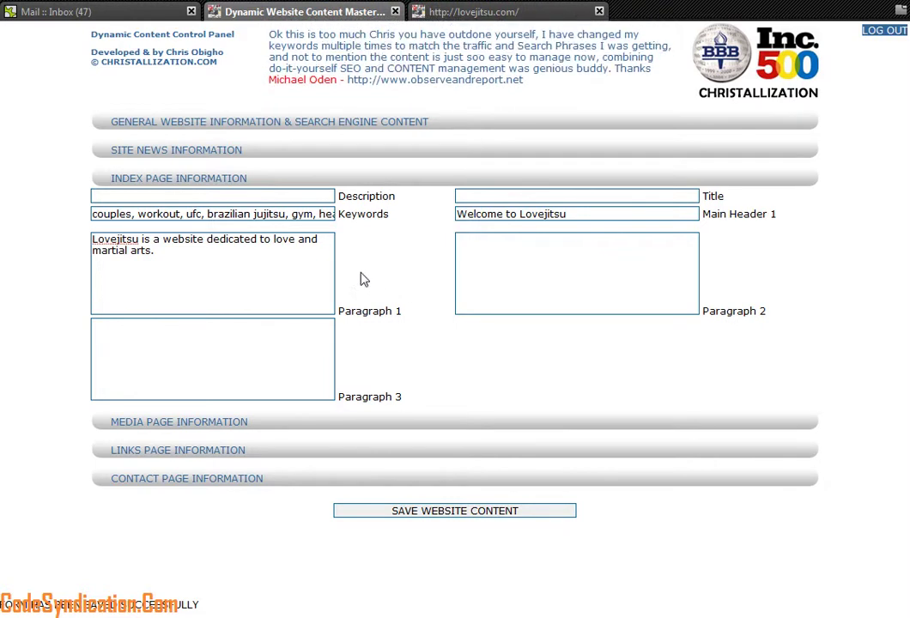
{"action": "left_click", "coordinate": [190, 179]}
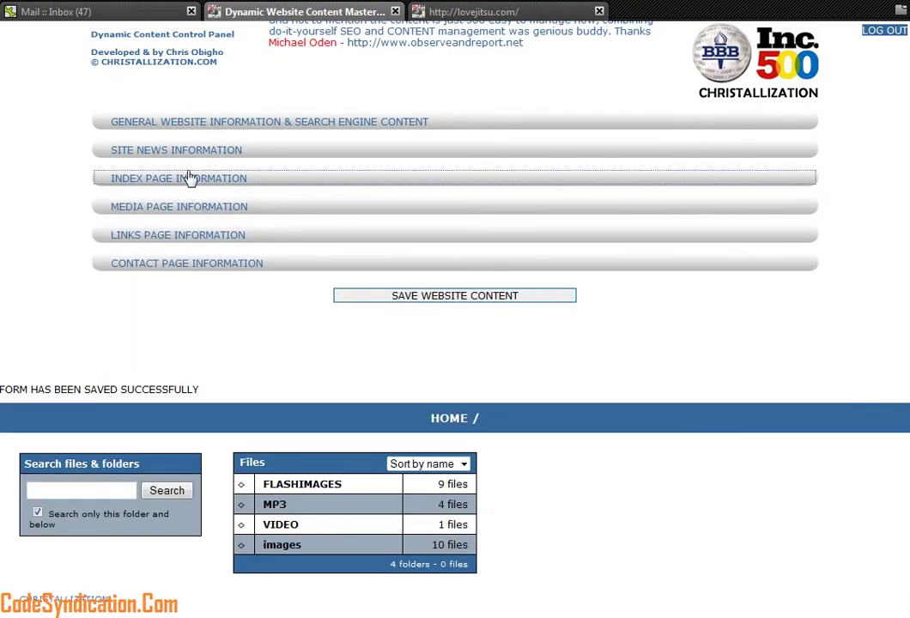
{"action": "left_click", "coordinate": [171, 181]}
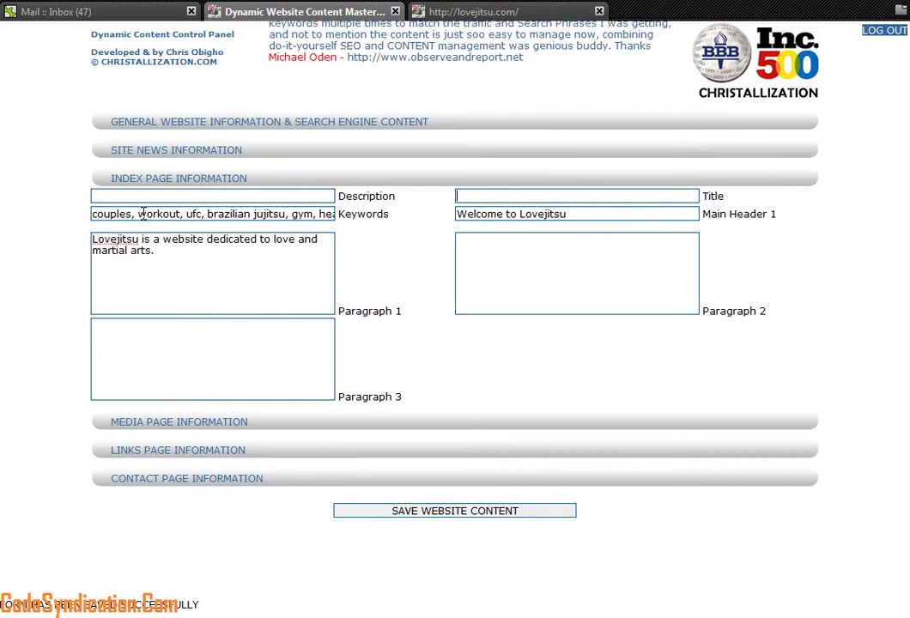
{"action": "left_click_drag", "start_coordinate": [202, 214], "coordinate": [124, 219]}
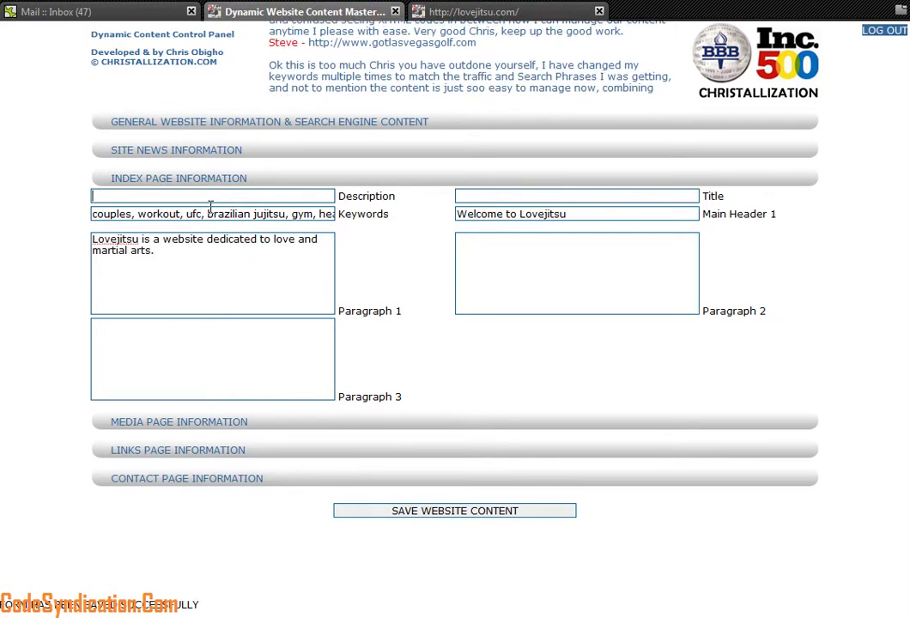
{"action": "left_click", "coordinate": [472, 11]}
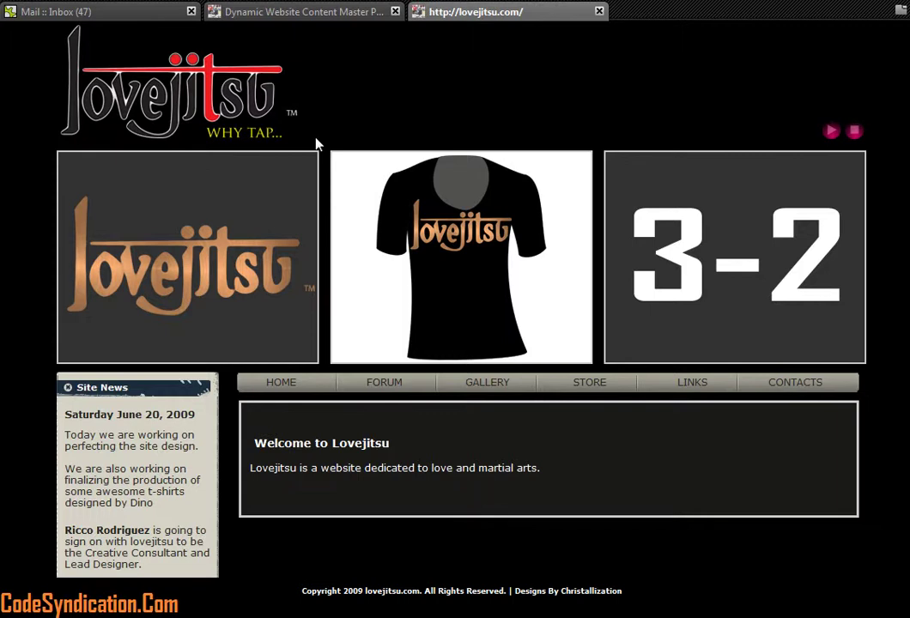
{"action": "left_click", "coordinate": [349, 19]}
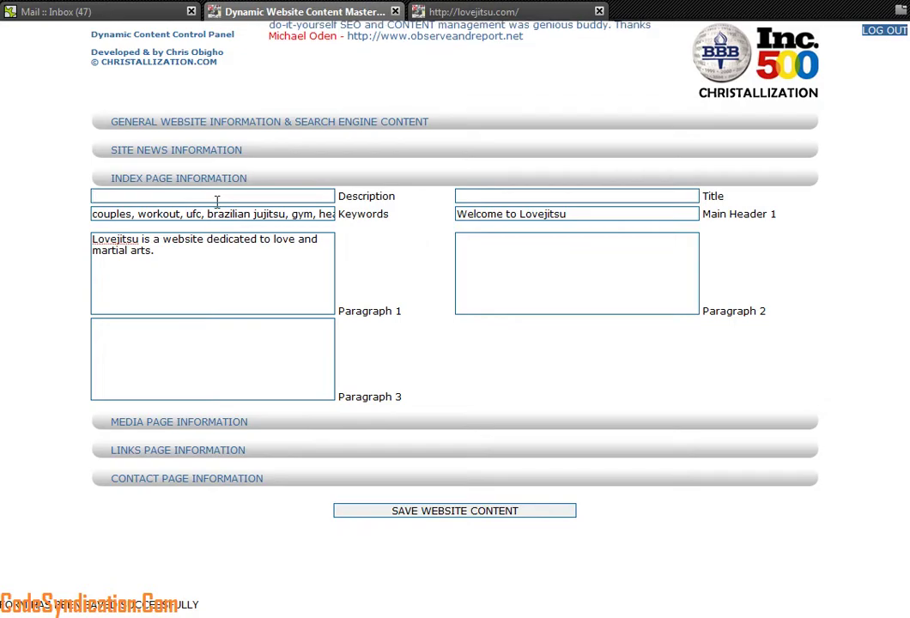
- Examine the general website information and search engine fields, such as site country, geography, content, copyright and publisher, with the index page section collapsed
{"action": "left_click", "coordinate": [157, 125]}
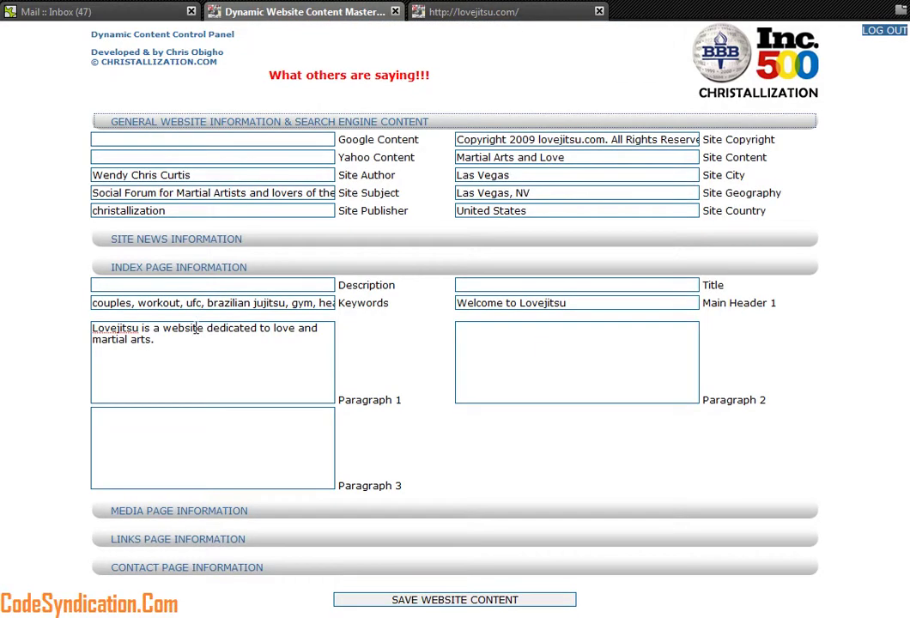
{"action": "left_click", "coordinate": [204, 267]}
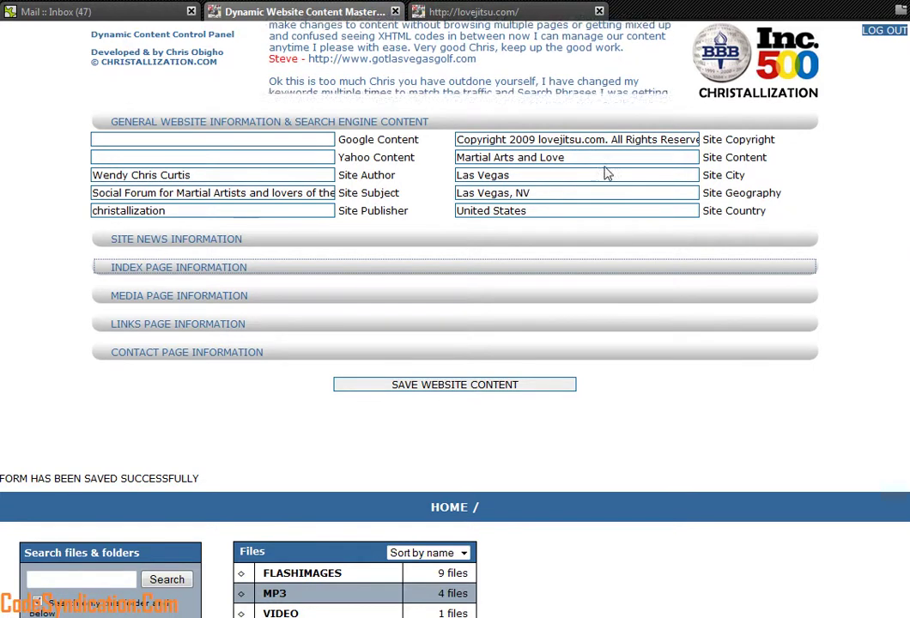
{"action": "double_click", "coordinate": [746, 212]}
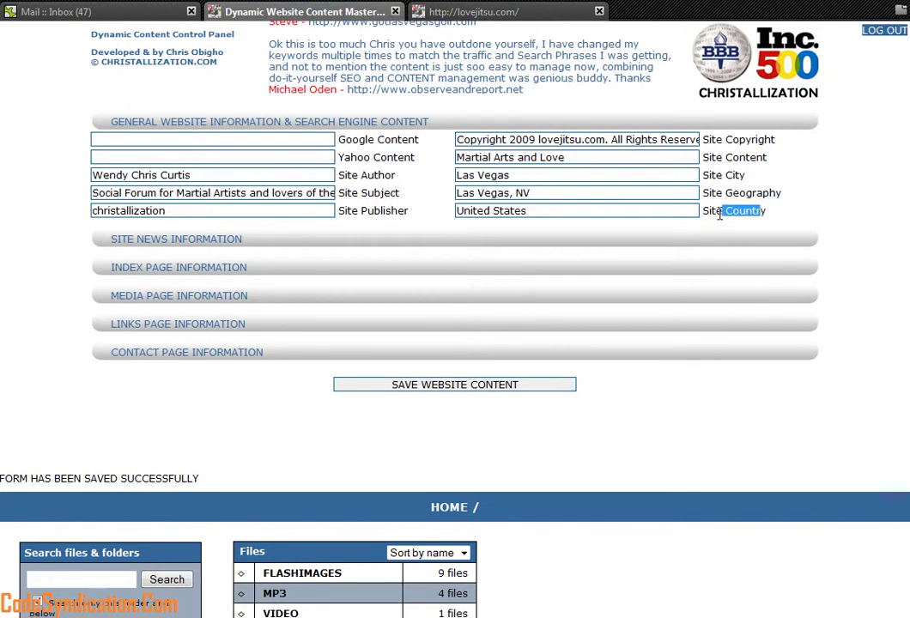
{"action": "left_click_drag", "start_coordinate": [763, 194], "coordinate": [726, 194]}
{"action": "left_click_drag", "start_coordinate": [743, 157], "coordinate": [693, 148]}
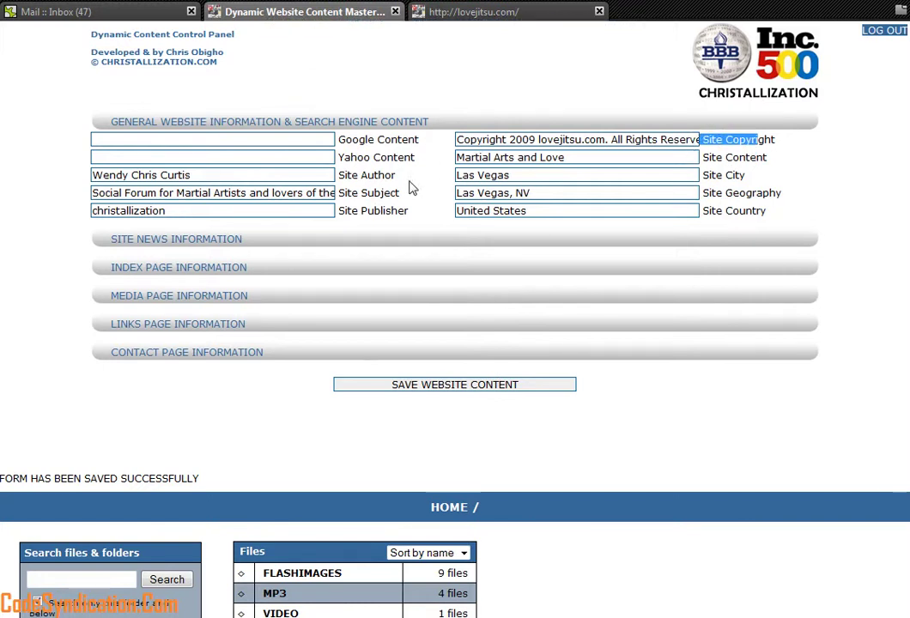
{"action": "left_click", "coordinate": [368, 212]}
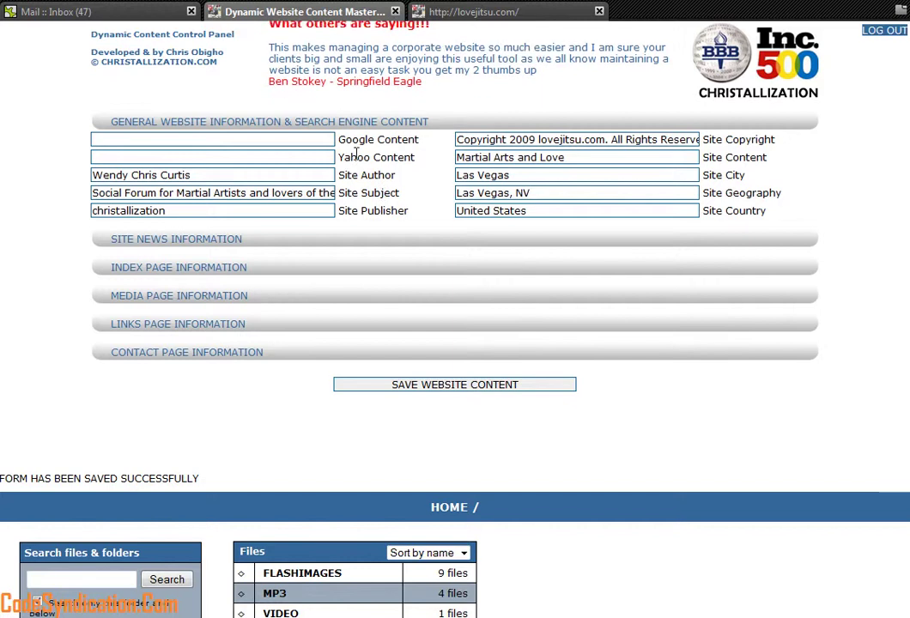
{"action": "left_click", "coordinate": [274, 137]}
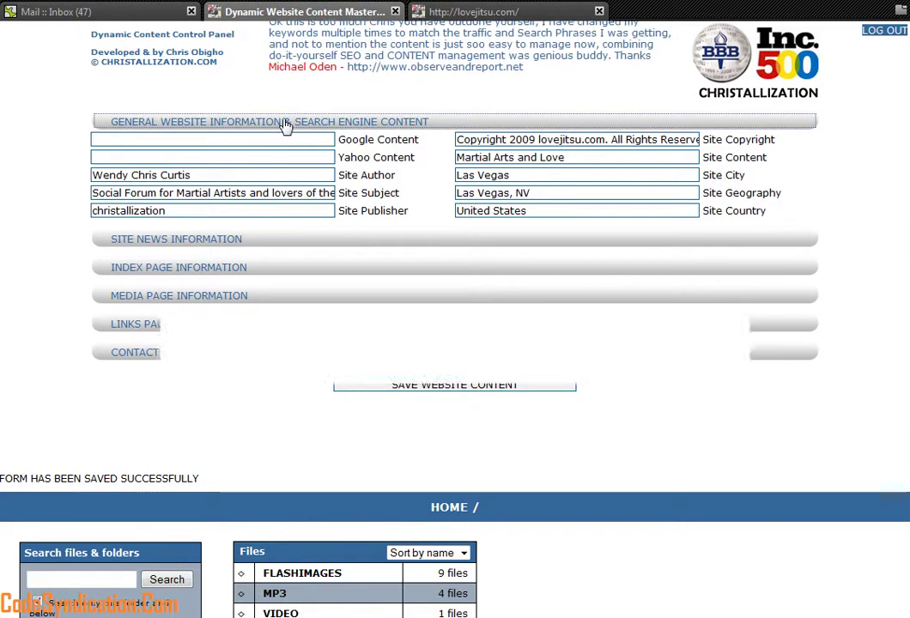
{"action": "left_click", "coordinate": [286, 125]}
{"action": "left_click", "coordinate": [206, 127]}
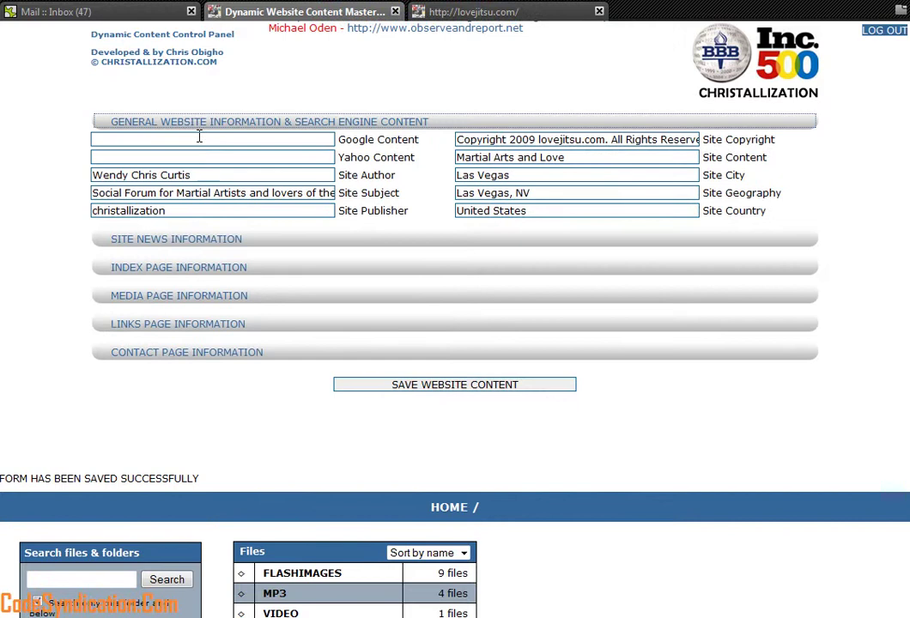
{"action": "left_click", "coordinate": [204, 124]}
{"action": "left_click", "coordinate": [220, 128]}
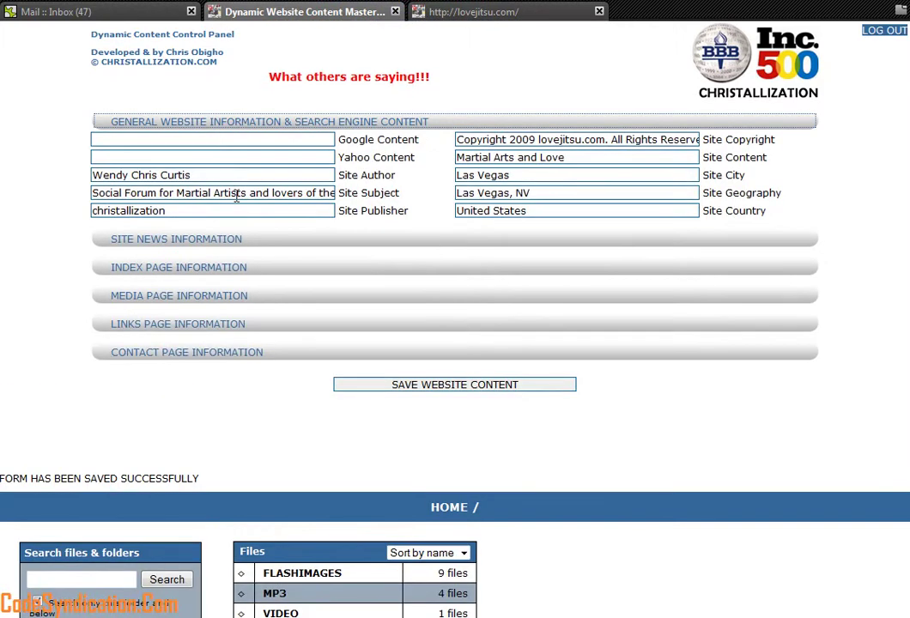
{"action": "left_click", "coordinate": [223, 130]}
- Recheck the index page's keywords and main header, and collapse the index page information
{"action": "left_click", "coordinate": [190, 180]}
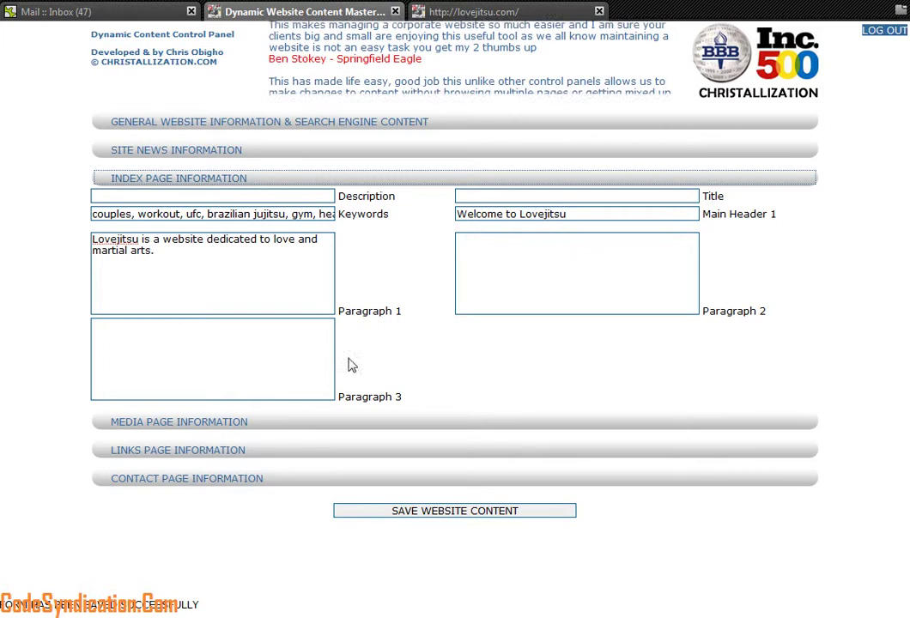
{"action": "left_click", "coordinate": [263, 214]}
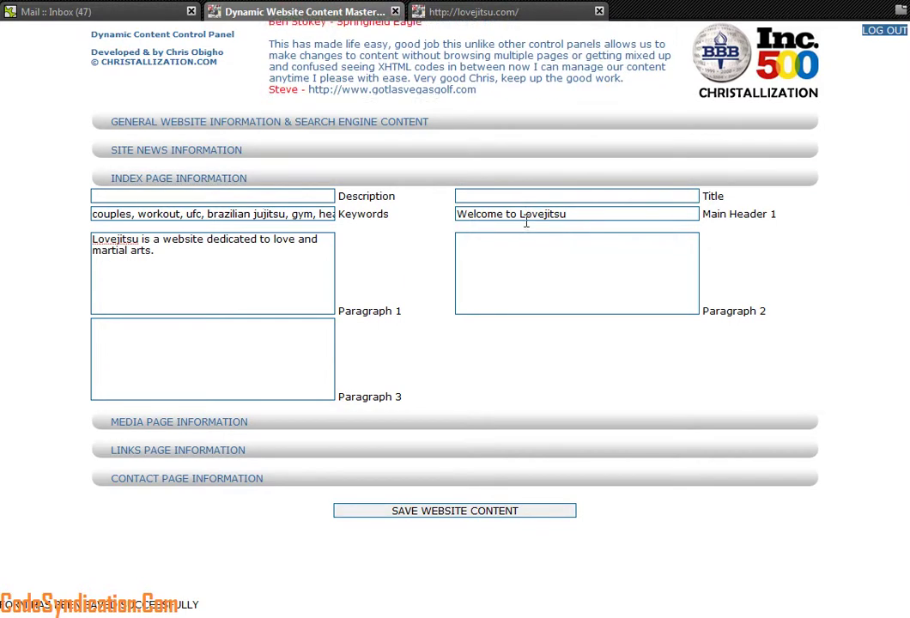
{"action": "left_click", "coordinate": [219, 180]}
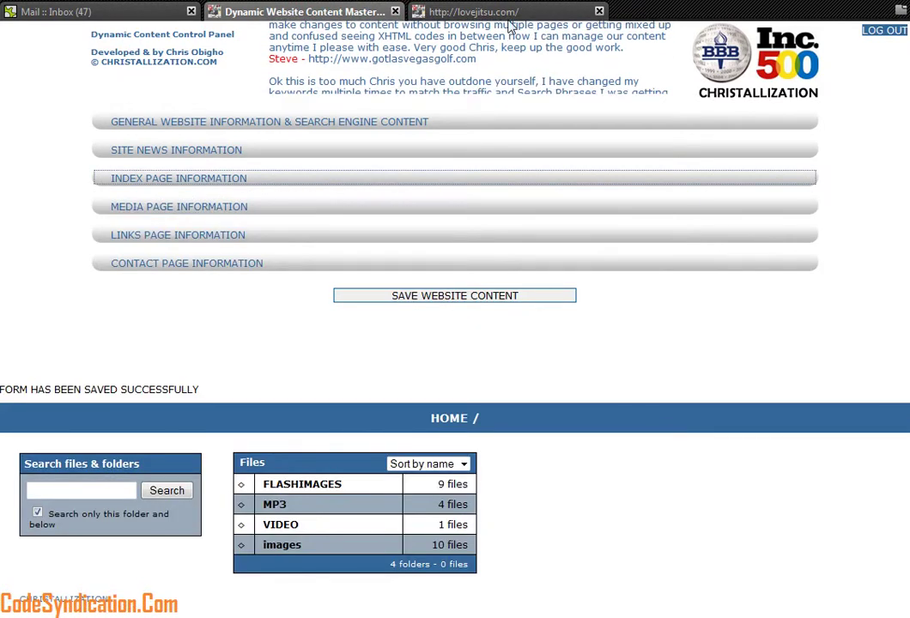
- Review the site news information in the control panel and compare its header with the live home page
{"action": "left_click", "coordinate": [467, 12]}
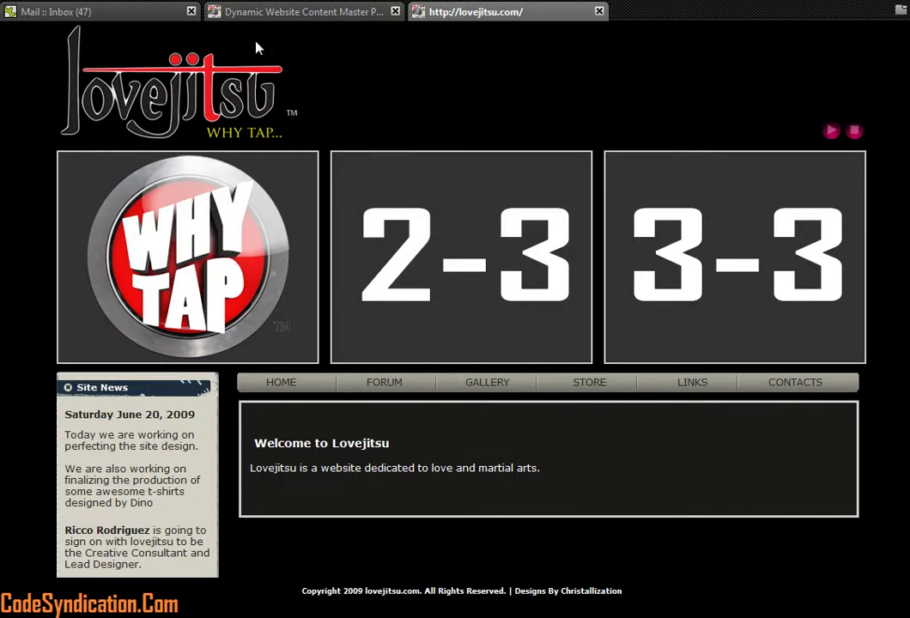
{"action": "left_click", "coordinate": [260, 12]}
{"action": "left_click", "coordinate": [288, 153]}
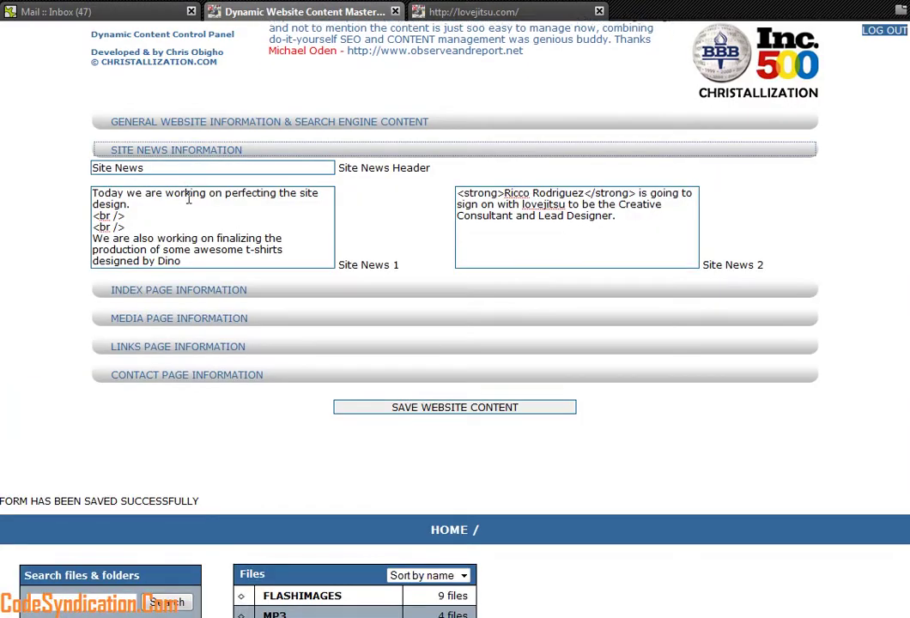
{"action": "triple_click", "coordinate": [116, 169]}
{"action": "left_click", "coordinate": [476, 12]}
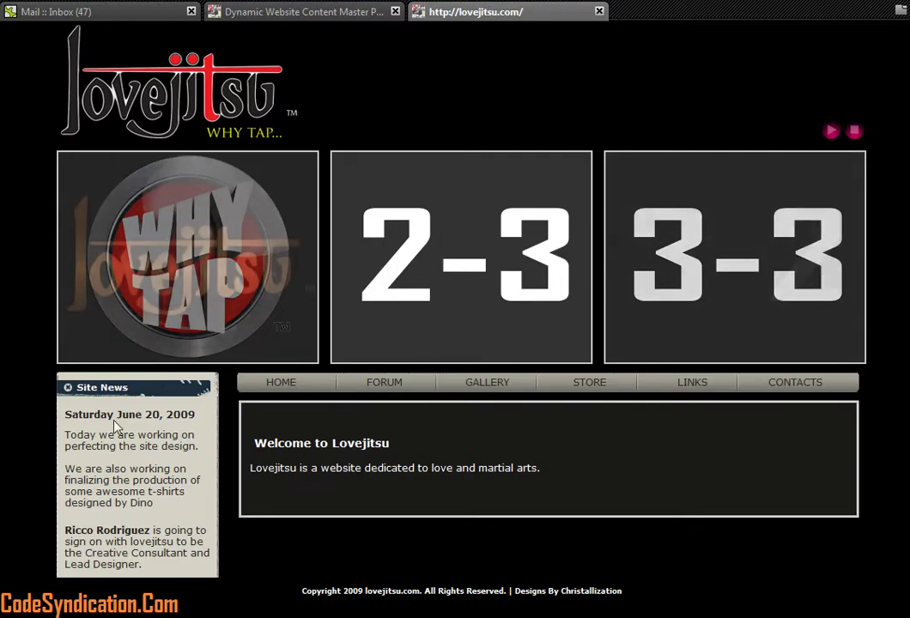
- Shorten the site news header in the control panel to "Site"
{"action": "left_click", "coordinate": [309, 12]}
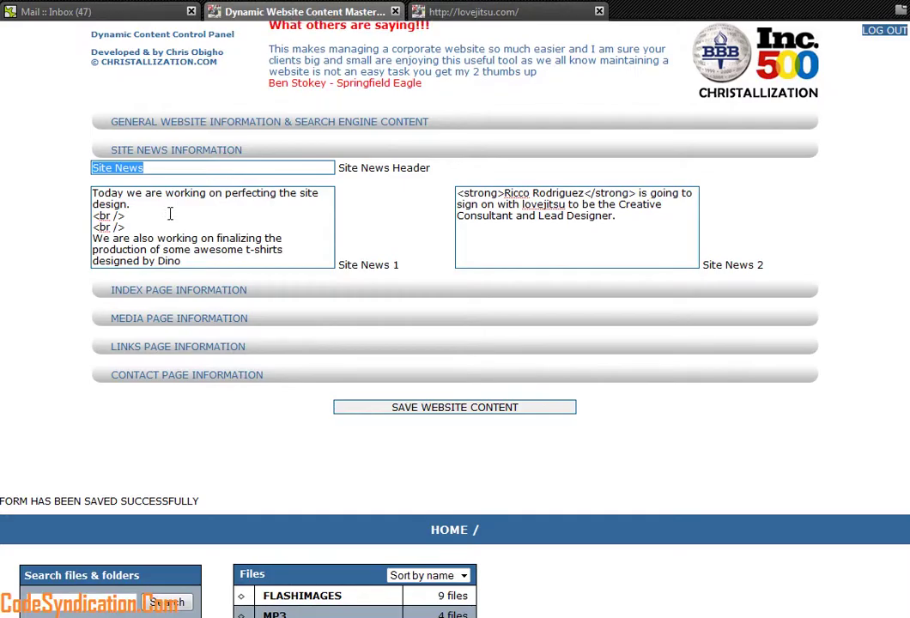
{"action": "left_click", "coordinate": [163, 170]}
{"action": "key", "text": "BackSpace"}
{"action": "key", "text": "BackSpace"}
{"action": "key", "text": "BackSpace"}
{"action": "key", "text": "BackSpace"}
{"action": "key", "text": "BackSpace"}
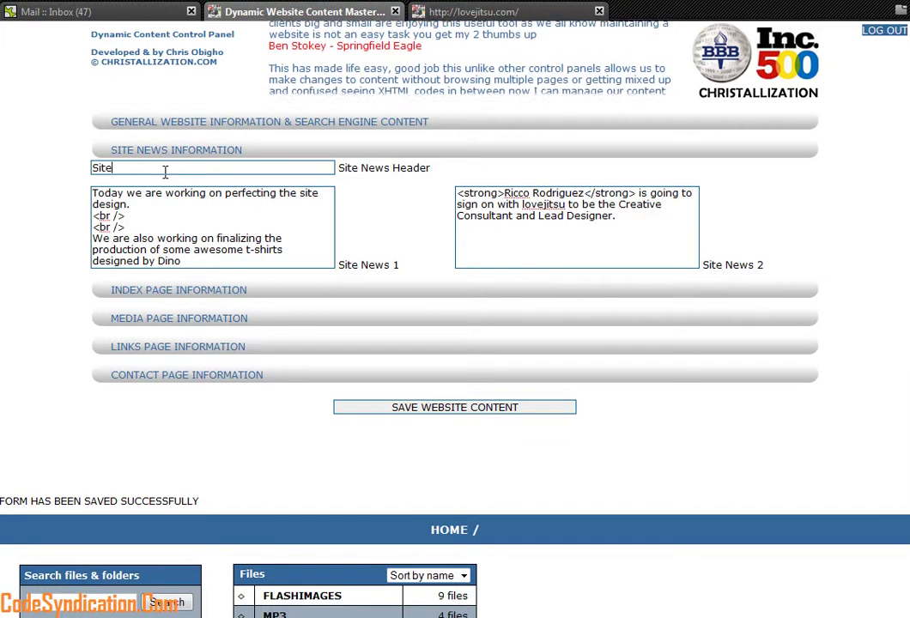
- Save the website content and reload the live home page to check the shortened site news header
{"action": "left_click", "coordinate": [444, 409]}
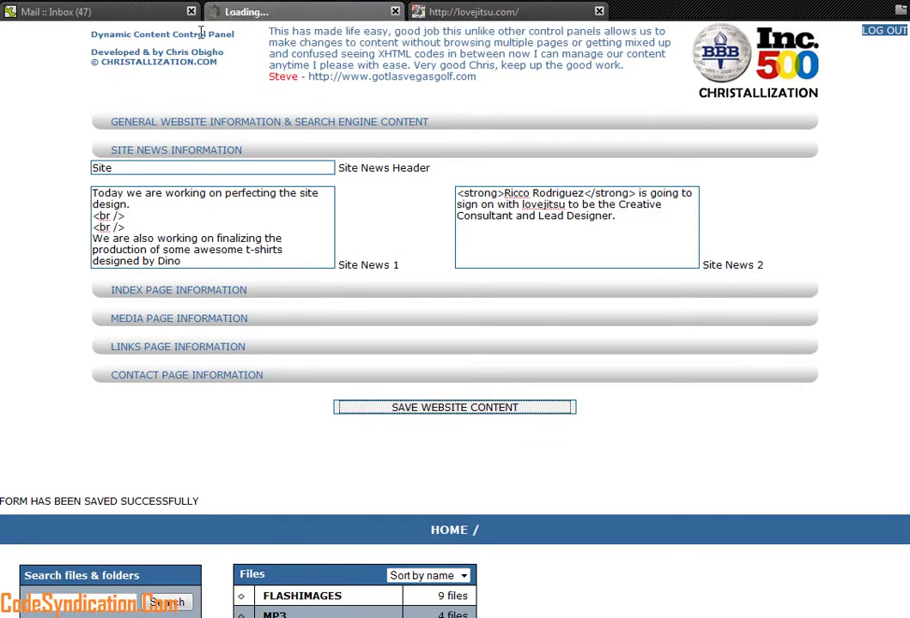
{"action": "left_click", "coordinate": [455, 12]}
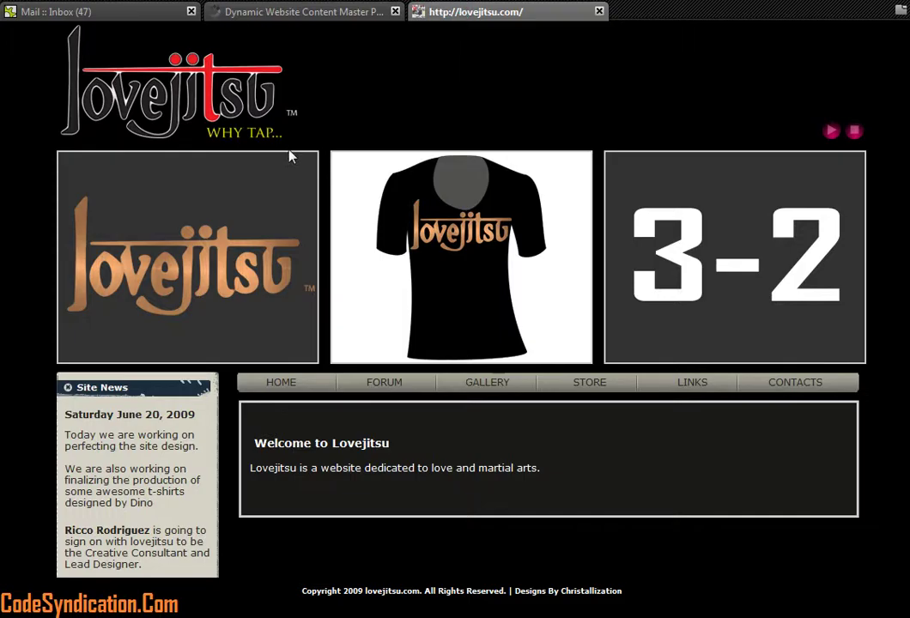
{"action": "key", "text": "F5"}
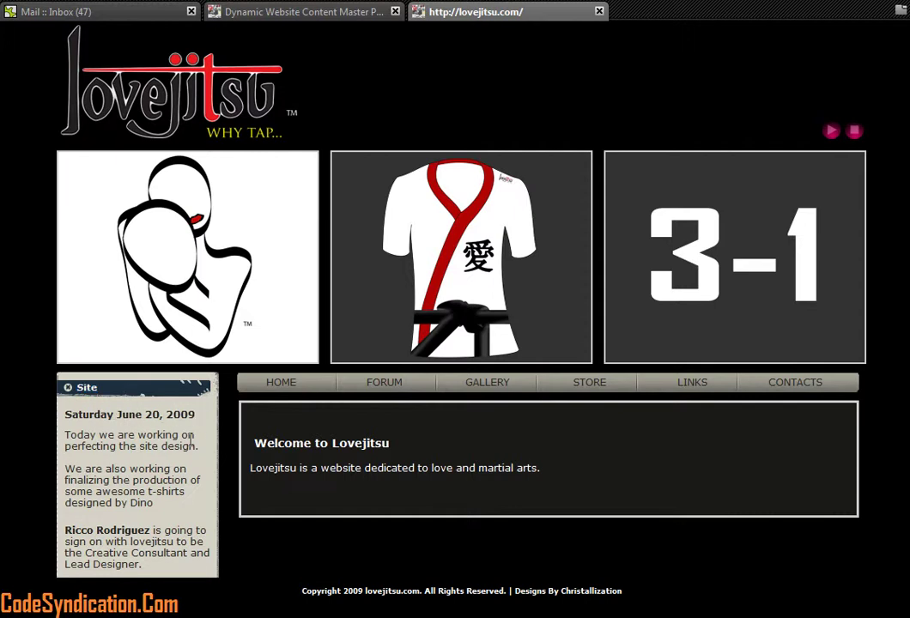
- Reopen the site news information in the control panel and set the site news header to "Site News"
{"action": "left_click", "coordinate": [302, 14]}
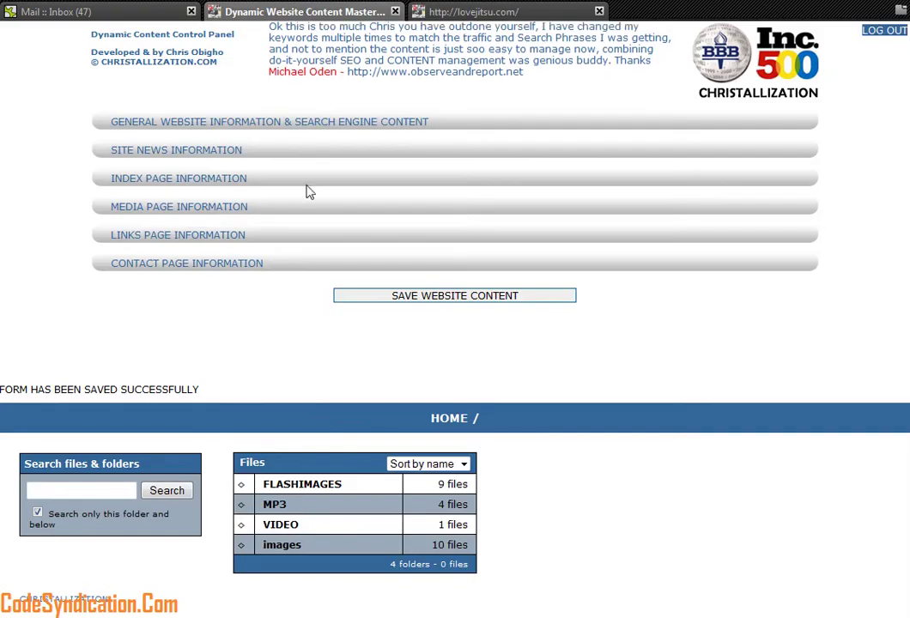
{"action": "left_click", "coordinate": [178, 153]}
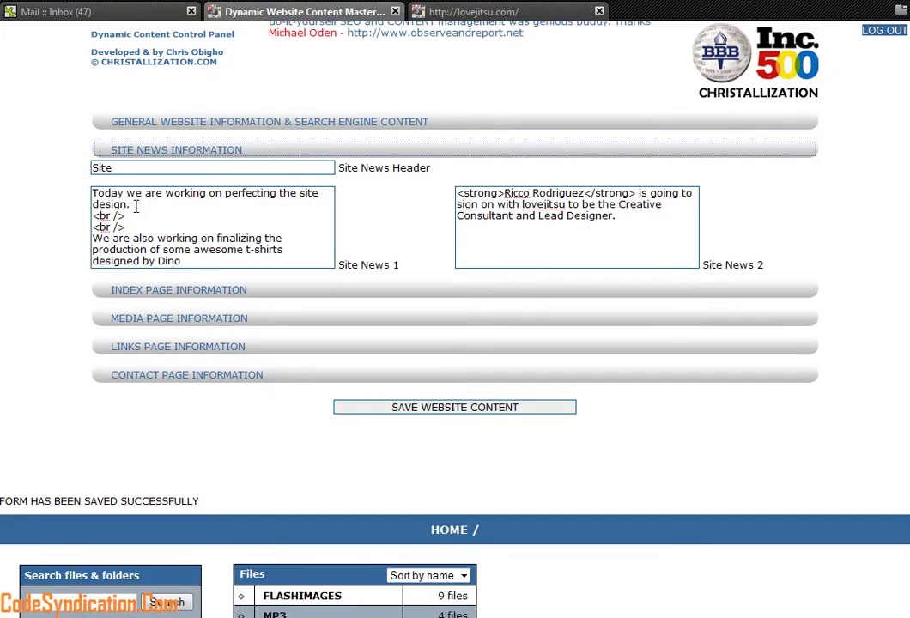
{"action": "left_click_drag", "start_coordinate": [171, 193], "coordinate": [279, 231]}
{"action": "left_click", "coordinate": [181, 169]}
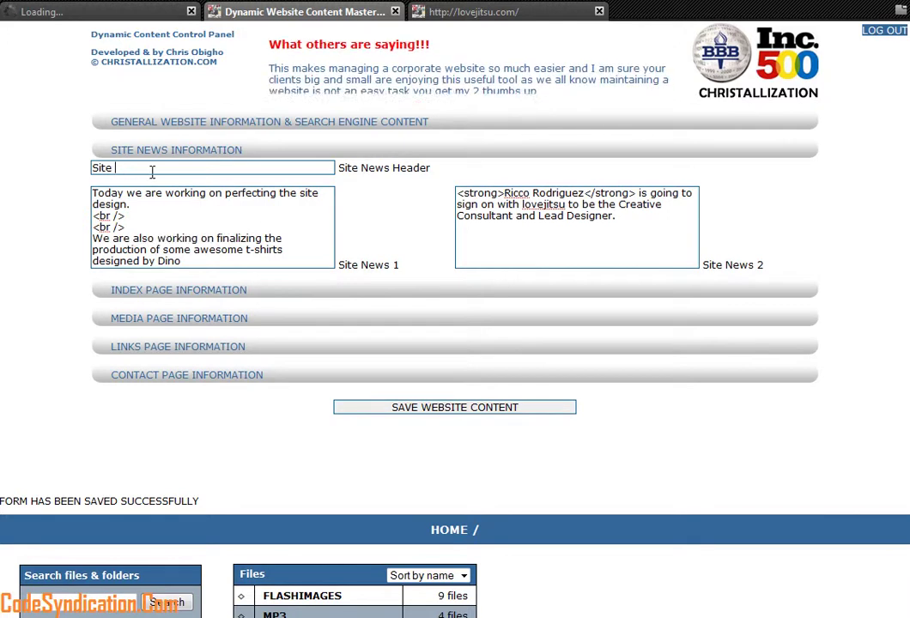
{"action": "type", "text": "News"}
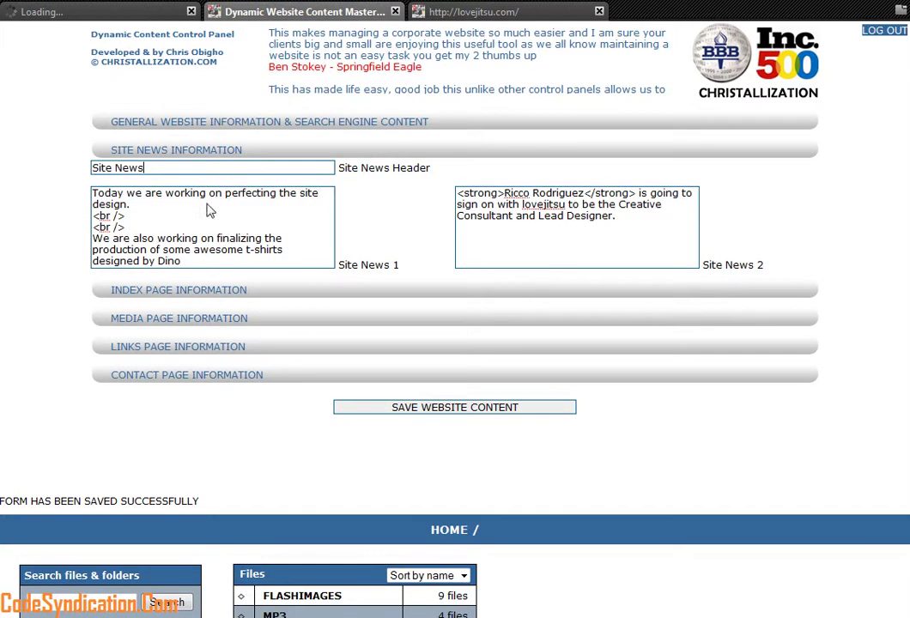
- Save the website content and reload the live home page to check the restored site news header
{"action": "left_click", "coordinate": [416, 412]}
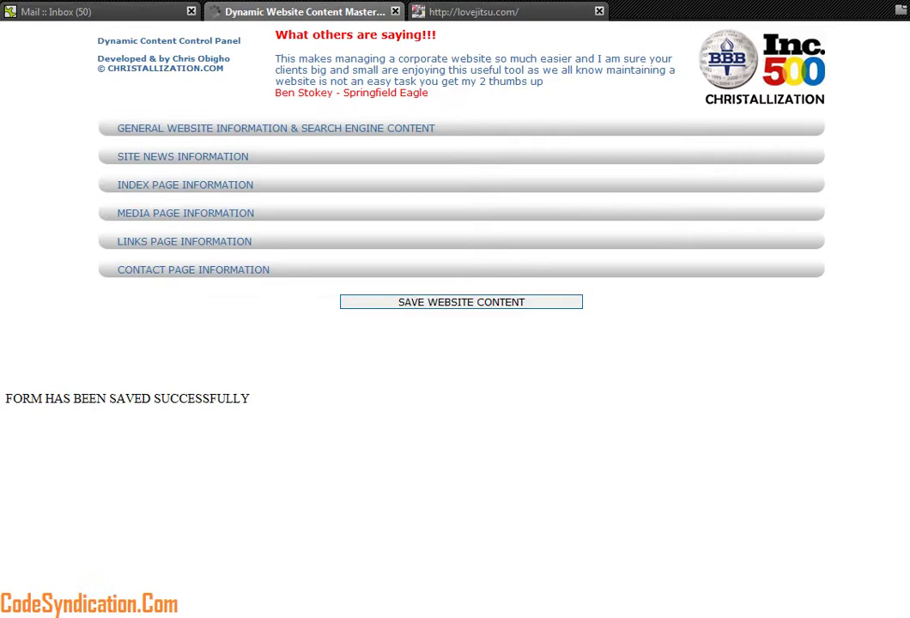
{"action": "left_click", "coordinate": [518, 23]}
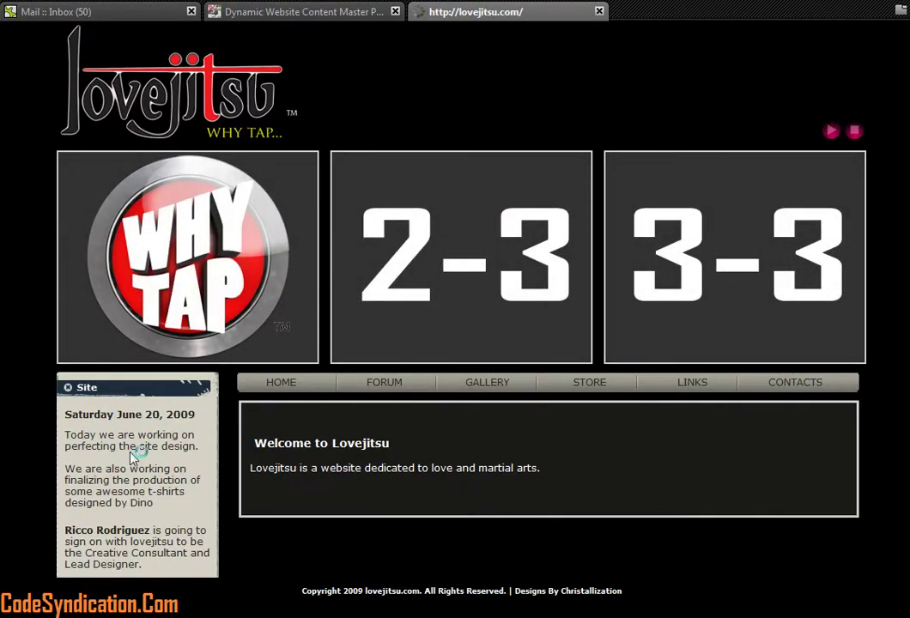
{"action": "key", "text": "F5"}
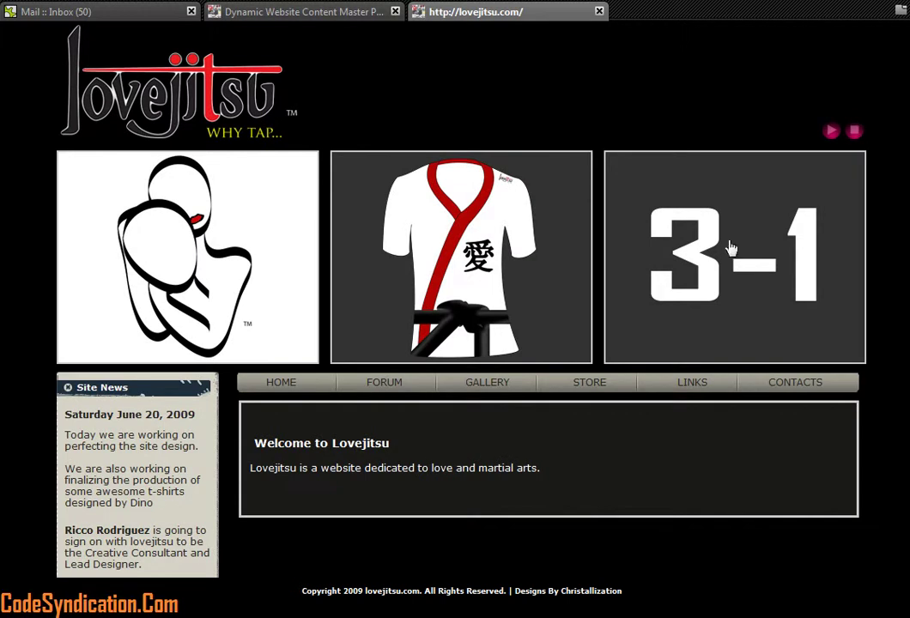
{"action": "left_click_drag", "start_coordinate": [128, 387], "coordinate": [69, 390]}
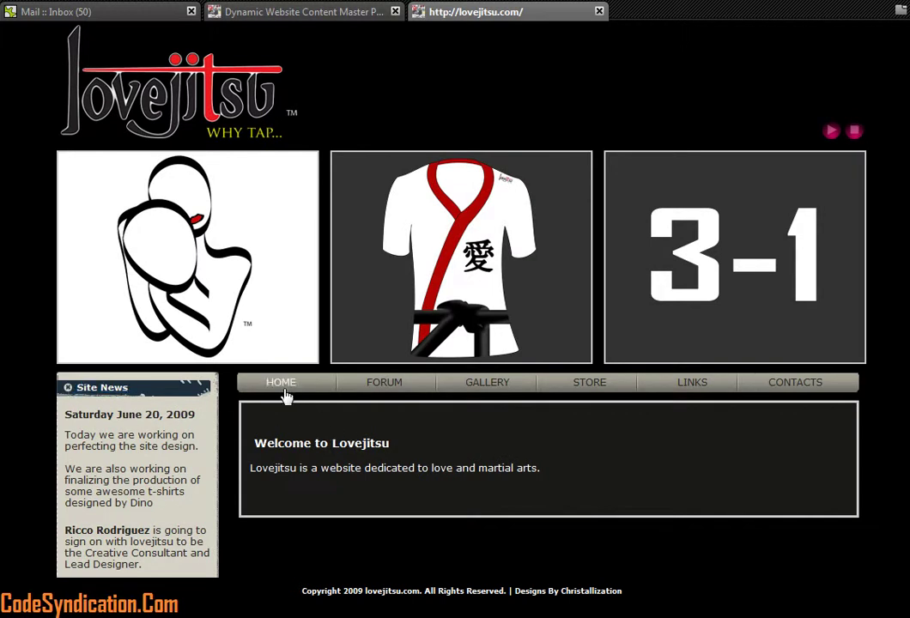
- Open the live site's gallery page and look over its media text, music player and embedded videos
{"action": "left_click", "coordinate": [480, 384]}
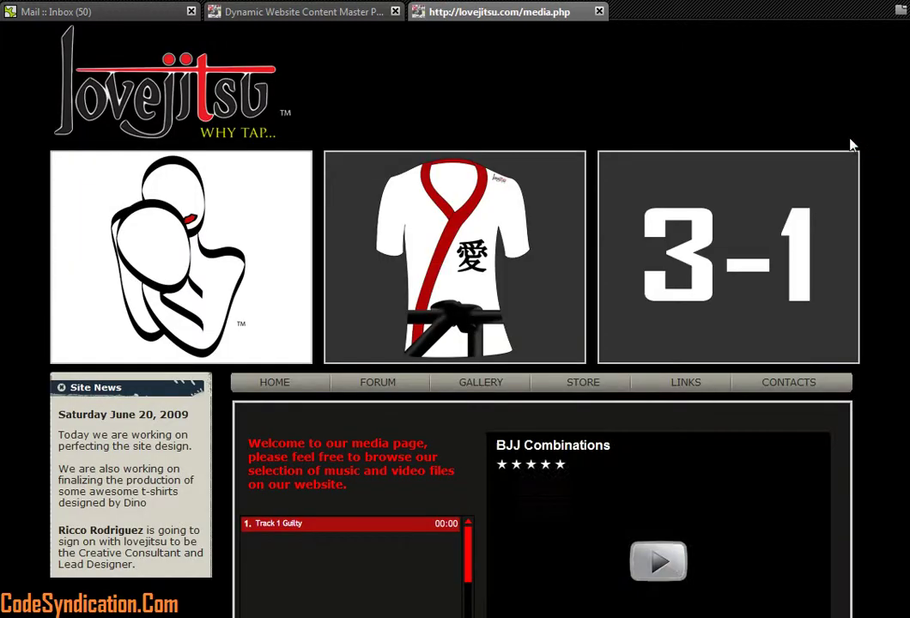
{"action": "scroll", "coordinate": [362, 451], "scroll_direction": "down", "scroll_amount": 3}
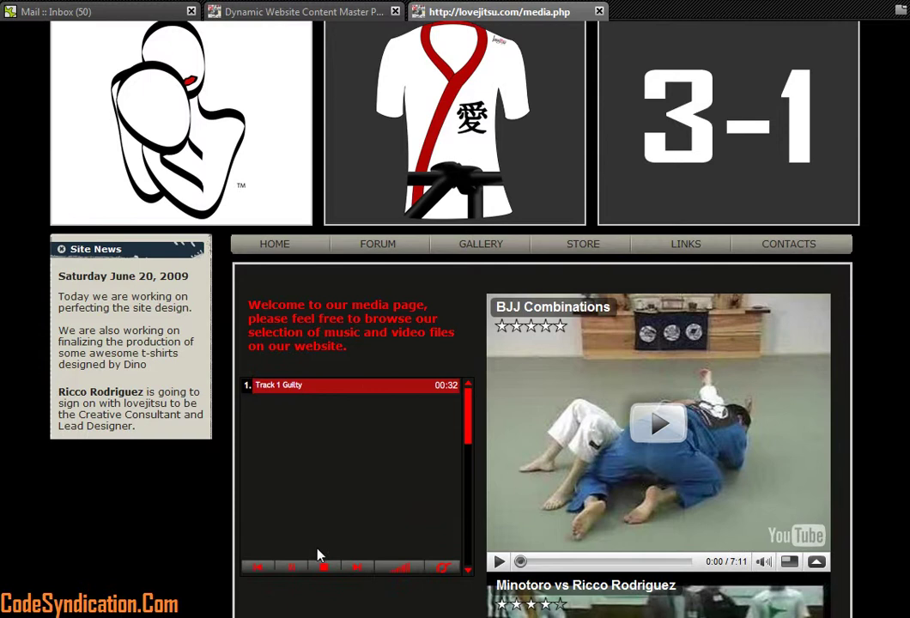
{"action": "scroll", "coordinate": [372, 421], "scroll_direction": "down", "scroll_amount": 3}
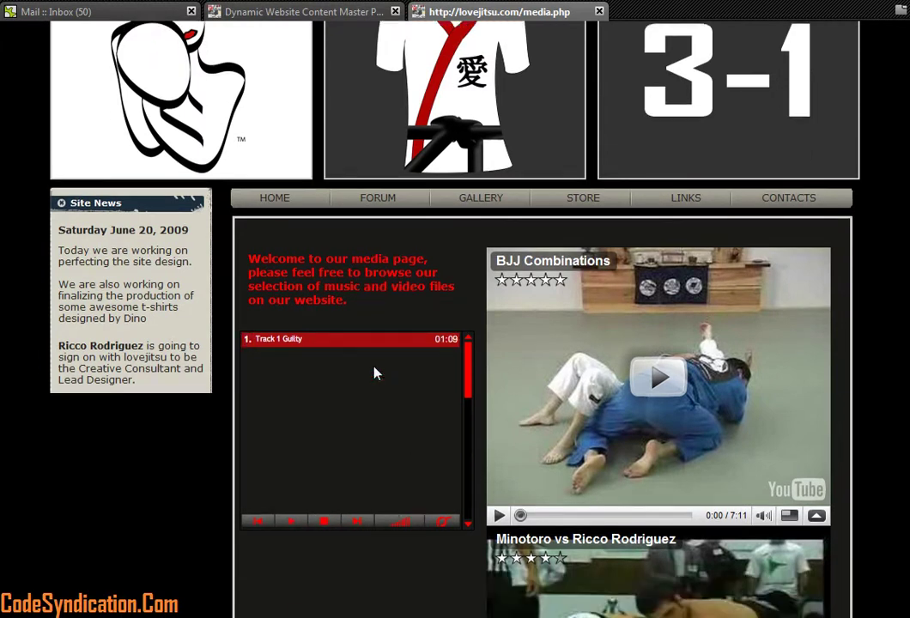
{"action": "scroll", "coordinate": [296, 376], "scroll_direction": "up", "scroll_amount": 4}
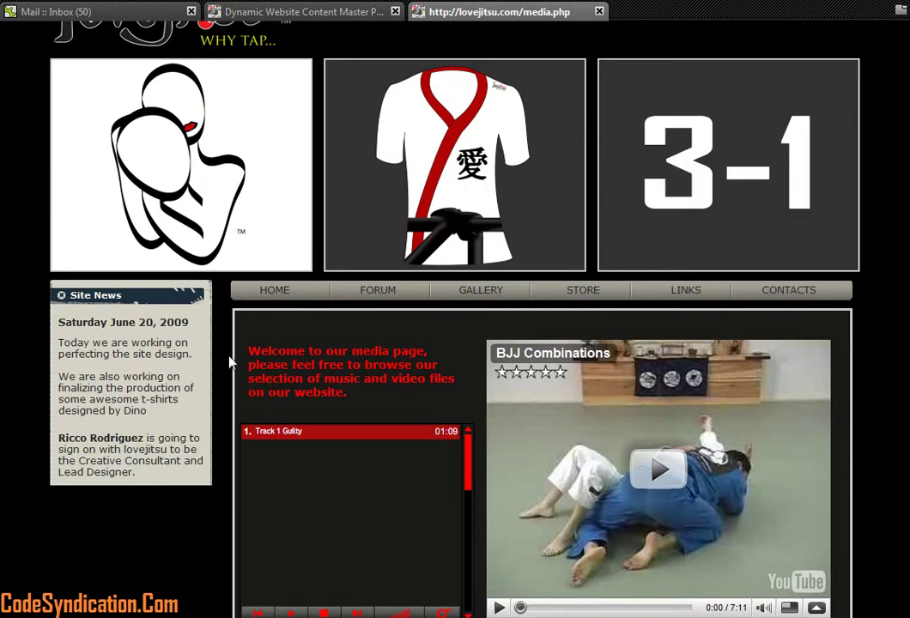
{"action": "scroll", "coordinate": [333, 371], "scroll_direction": "down", "scroll_amount": 5}
{"action": "scroll", "coordinate": [333, 373], "scroll_direction": "up", "scroll_amount": 4}
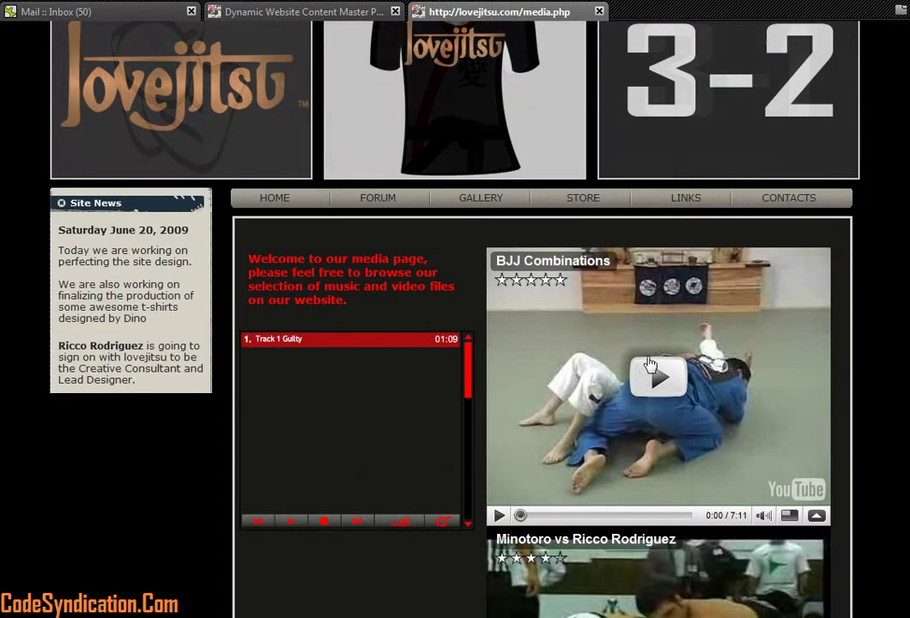
- Examine the media page information in the control panel, including its description, keywords, title and page highlight fields
{"action": "left_click", "coordinate": [231, 12]}
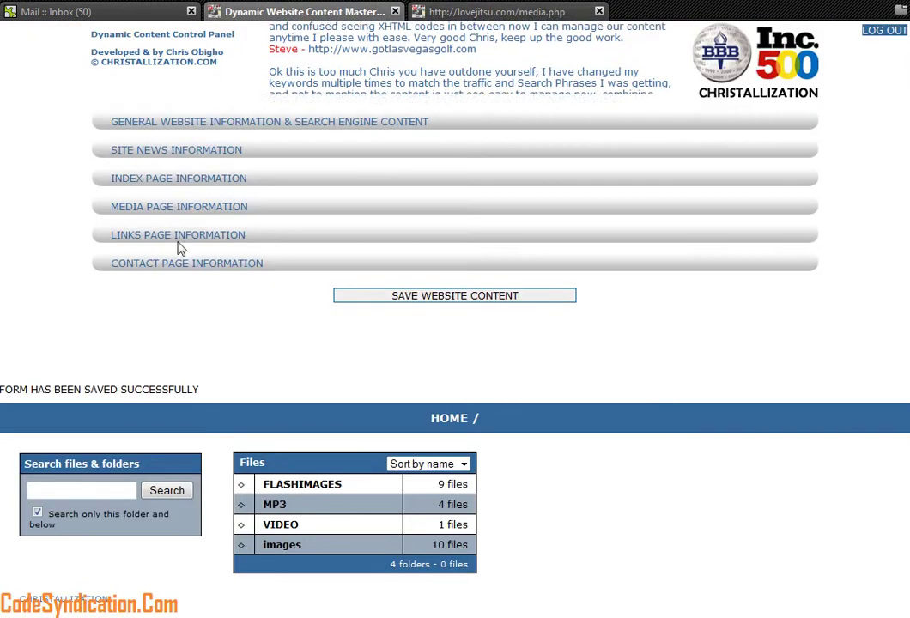
{"action": "left_click", "coordinate": [184, 211]}
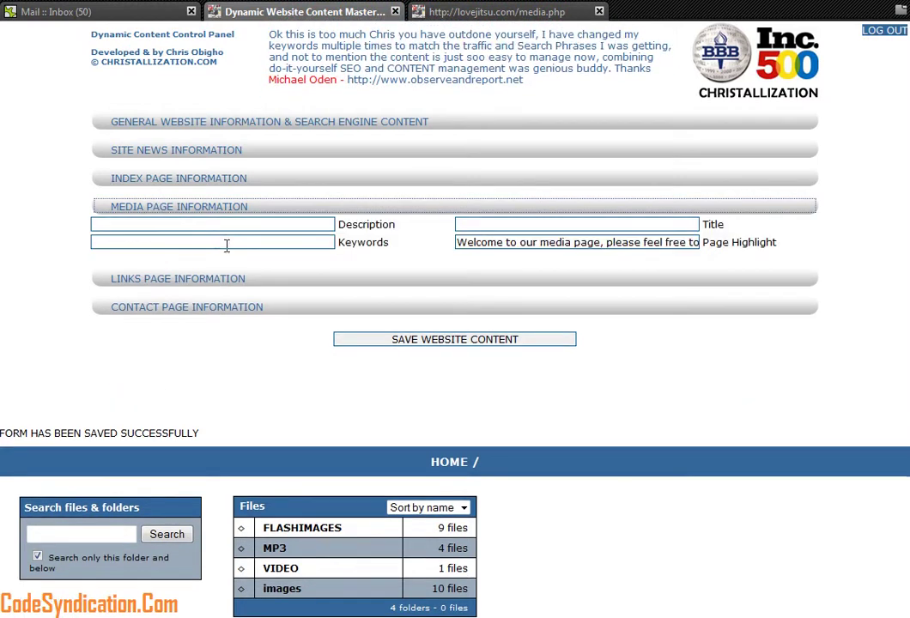
{"action": "scroll", "coordinate": [210, 339], "scroll_direction": "down", "scroll_amount": 2}
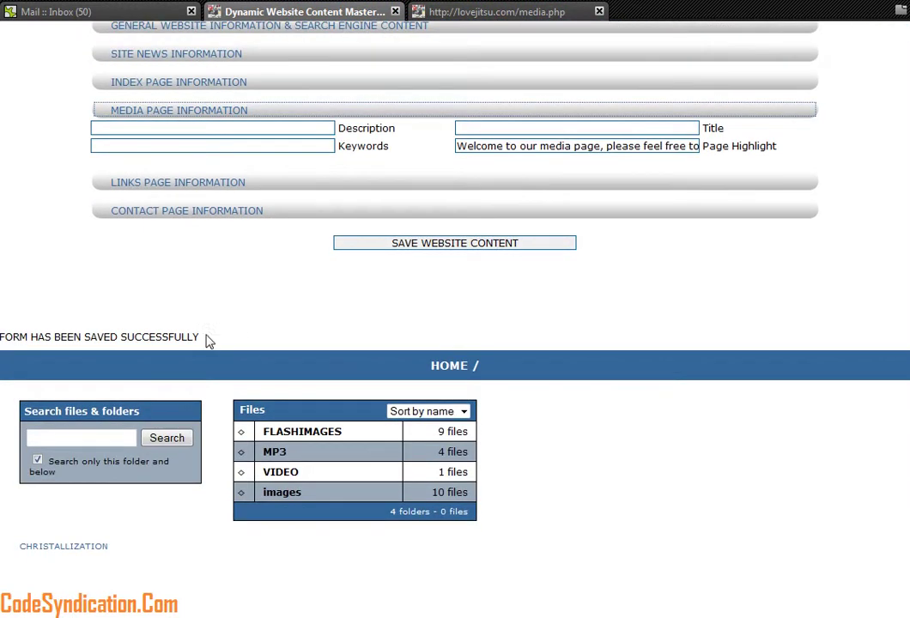
- Open files.txt from the VIDEO folder for editing and highlight the second video's embed code
{"action": "left_click", "coordinate": [300, 480]}
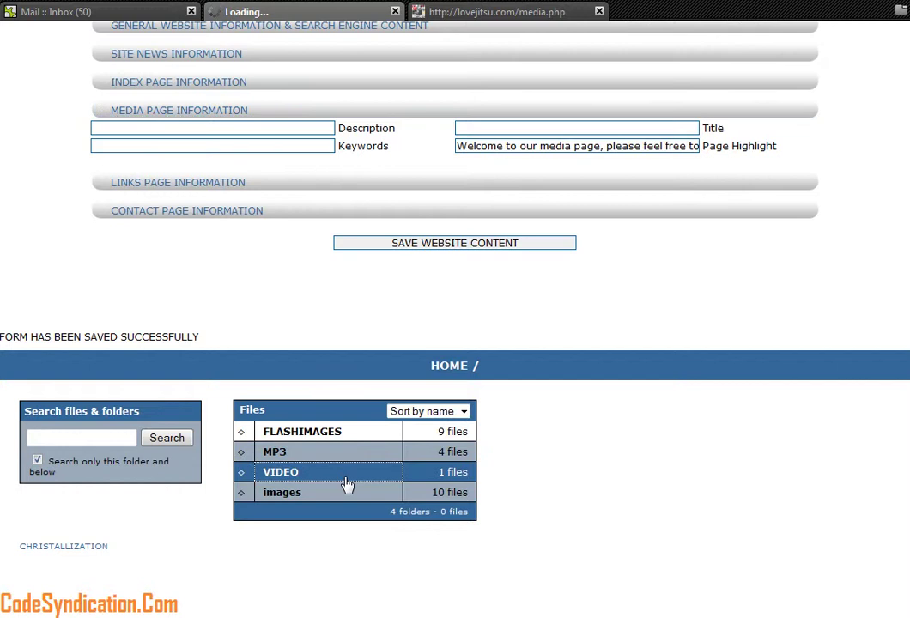
{"action": "scroll", "coordinate": [290, 421], "scroll_direction": "down", "scroll_amount": 3}
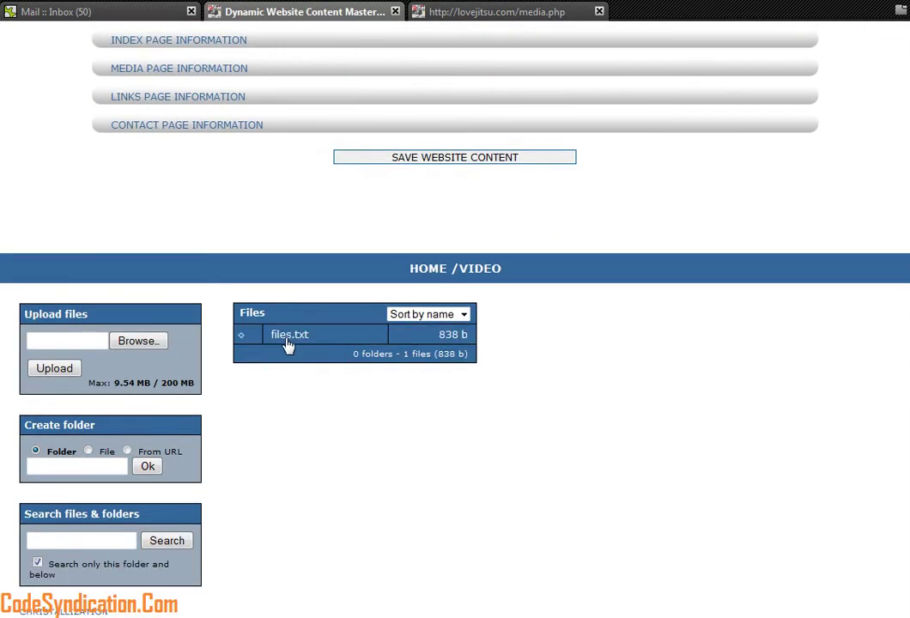
{"action": "left_click", "coordinate": [241, 336]}
{"action": "left_click", "coordinate": [254, 415]}
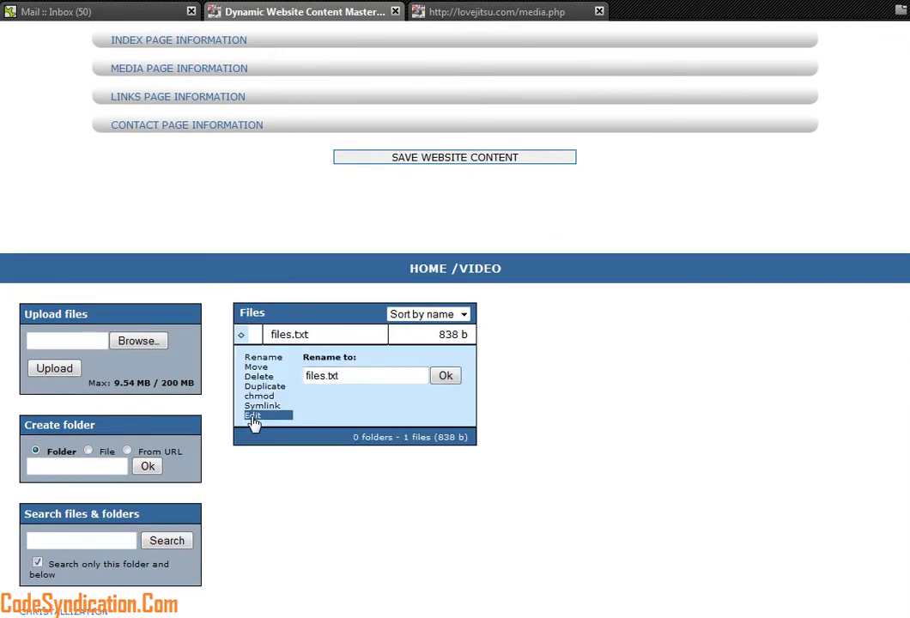
{"action": "left_click", "coordinate": [350, 377]}
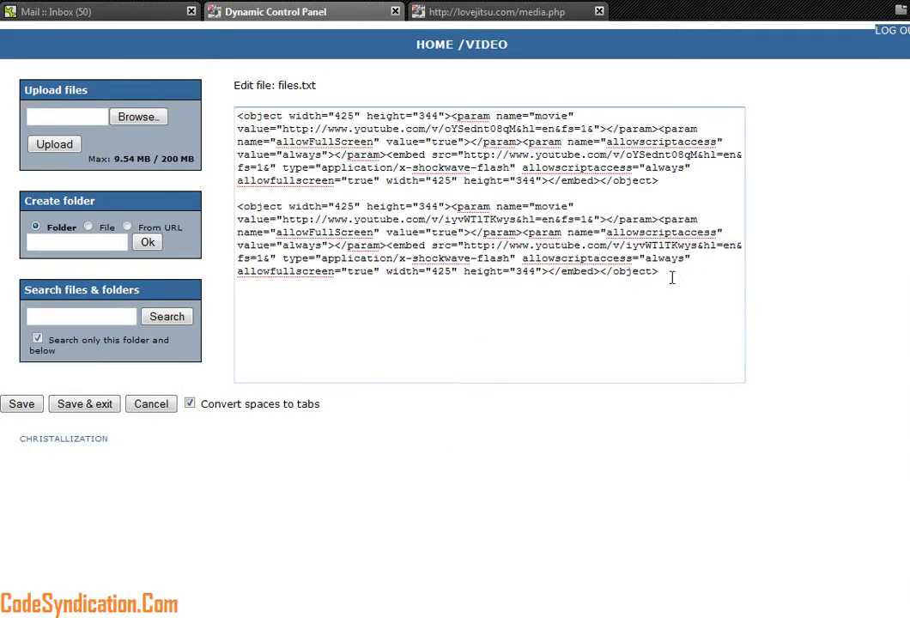
{"action": "left_click_drag", "start_coordinate": [673, 277], "coordinate": [237, 206]}
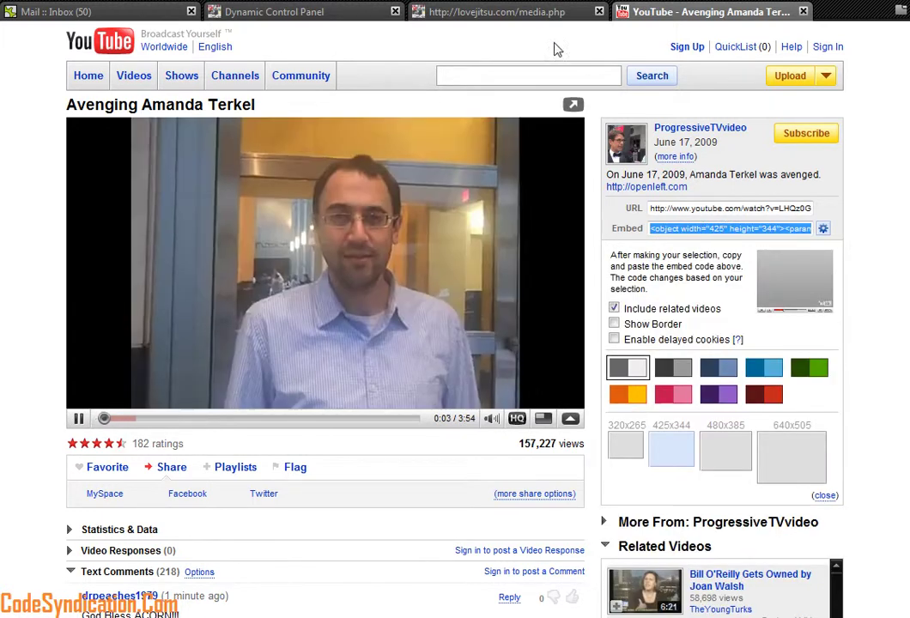
- Pause the YouTube video and paste its 425 by 344 embed code below the two existing ones in files.txt
{"action": "left_click", "coordinate": [543, 14]}
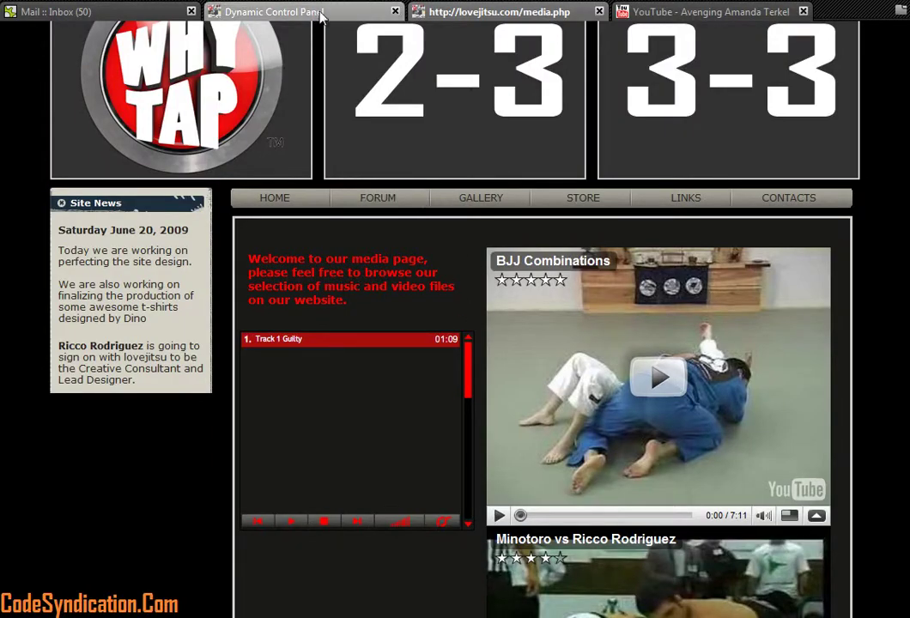
{"action": "left_click", "coordinate": [629, 12]}
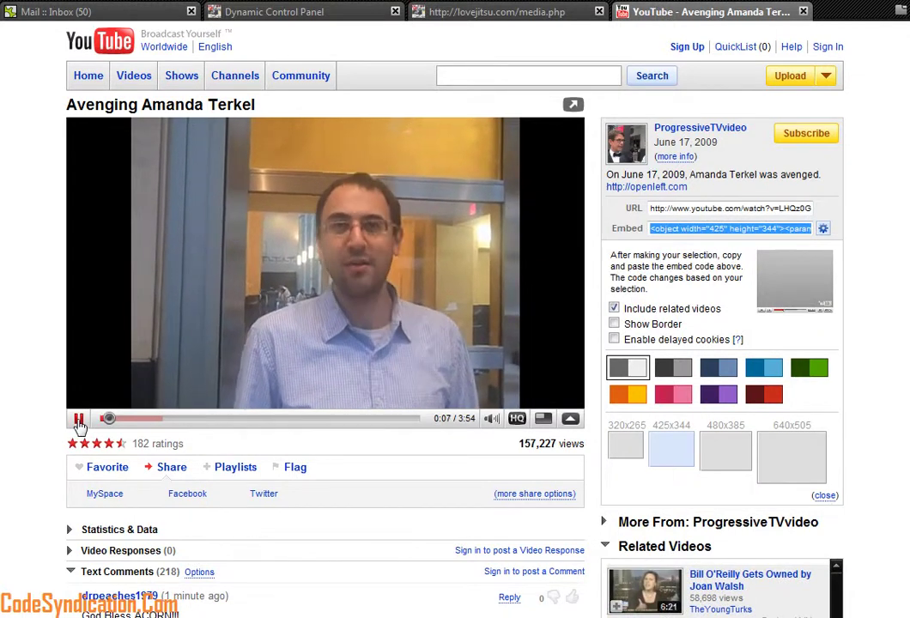
{"action": "left_click", "coordinate": [207, 277]}
{"action": "left_click", "coordinate": [343, 16]}
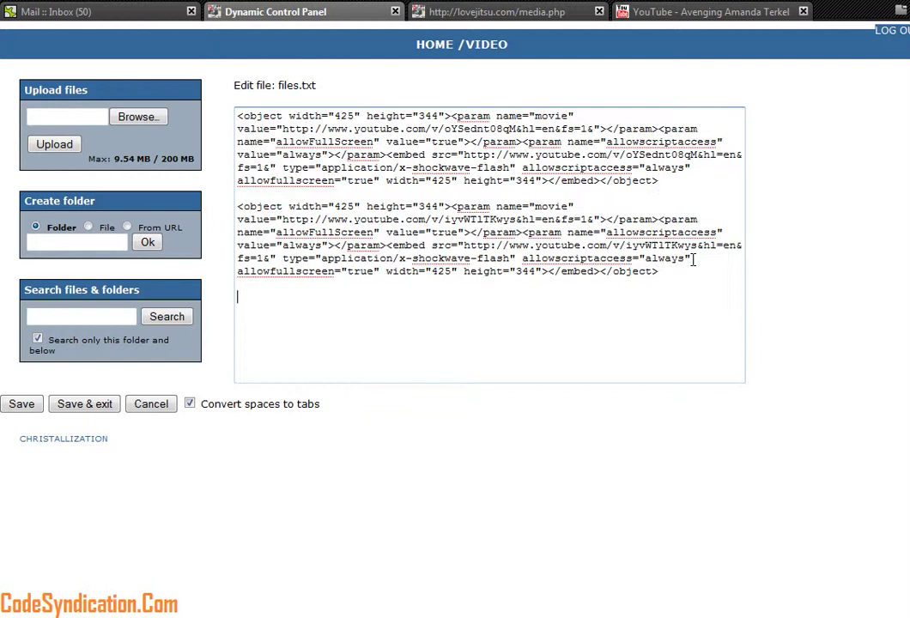
{"action": "type", "text": "<object width=\"425\" height=\"344\"><param name=\"movie\" value=\"http://www.youtube.com/v/LHQz0GGTHac&hl=en&fs=1&\"></param><param name=\"allowFullScreen\" value=\"true\"></param><param name=\"allowscriptaccess\" value=\"always\"></param><embed src=\"http://www.youtube.com/v/LHQz0GGTHac&hl=en&fs=1&\" type=\"application/x-shockwave-flash\" allowscriptaccess=\"always\" allowfullscreen=\"true\" width=\"425\" height=\"344\"></embed></object>"}
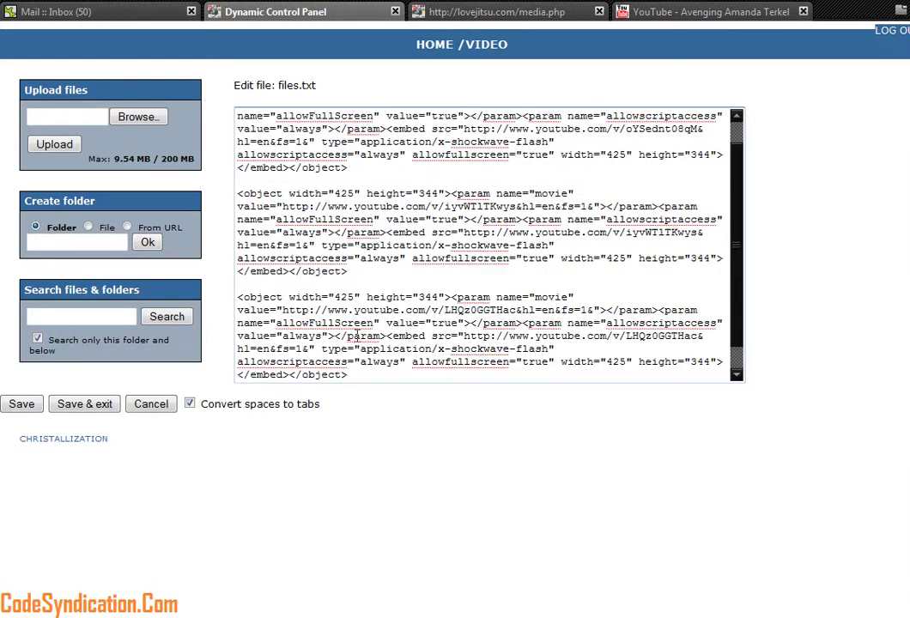
- Save files.txt and leave the editor, and reload the live media page to check the newly embedded third video
{"action": "left_click", "coordinate": [85, 404]}
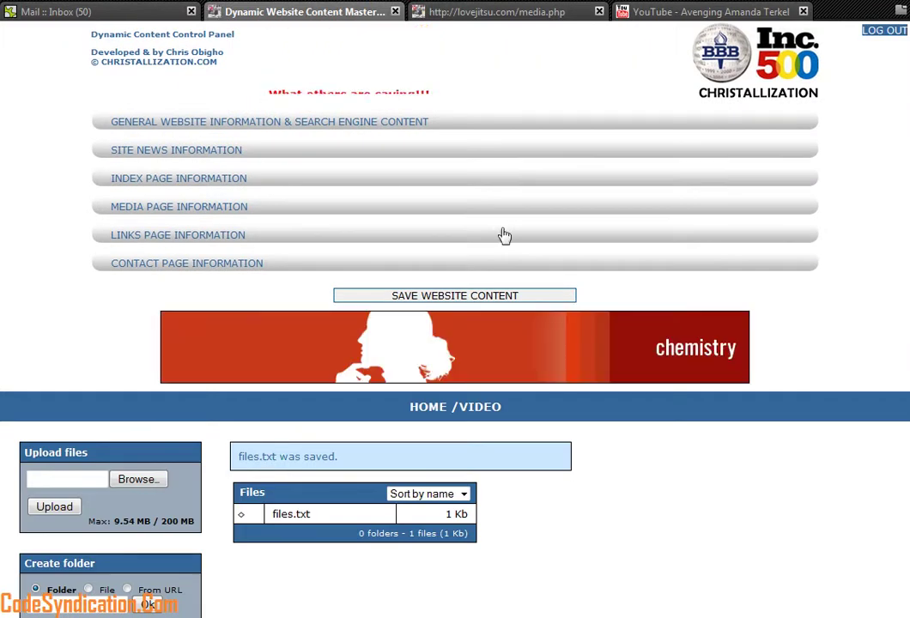
{"action": "left_click", "coordinate": [543, 19]}
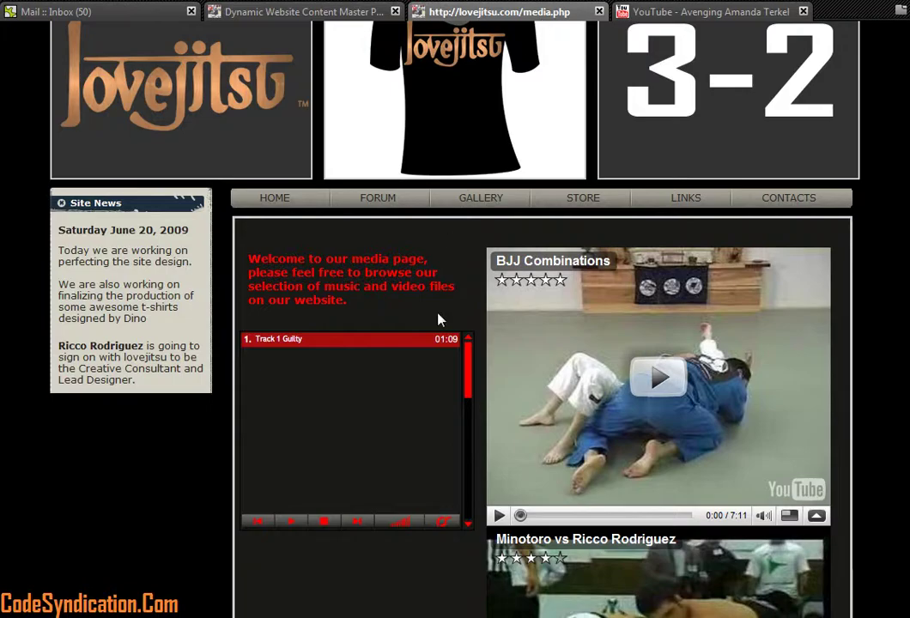
{"action": "scroll", "coordinate": [439, 319], "scroll_direction": "down", "scroll_amount": 2}
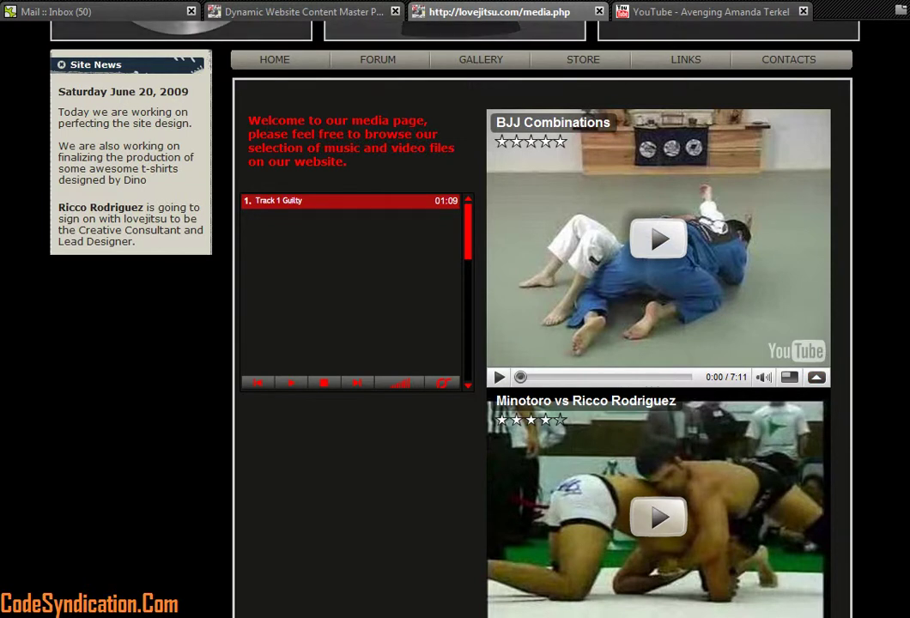
{"action": "left_click", "coordinate": [274, 57]}
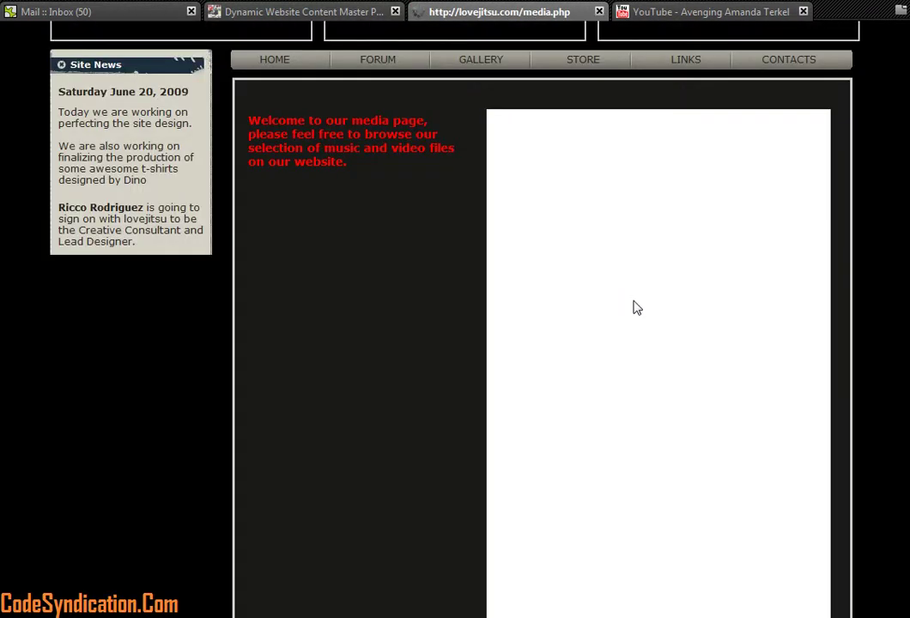
{"action": "mouse_move", "coordinate": [763, 378]}
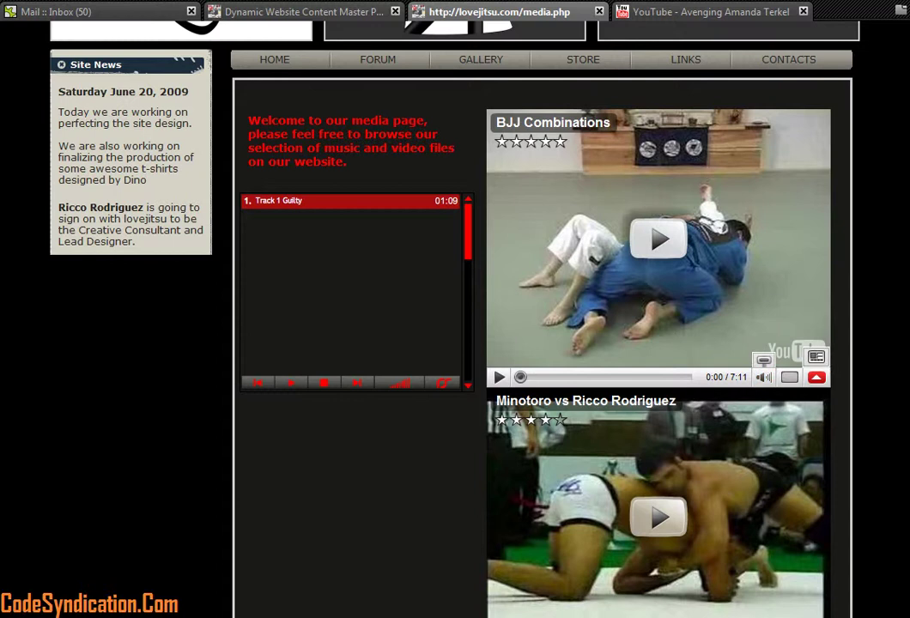
{"action": "scroll", "coordinate": [815, 379], "scroll_direction": "down", "scroll_amount": 5}
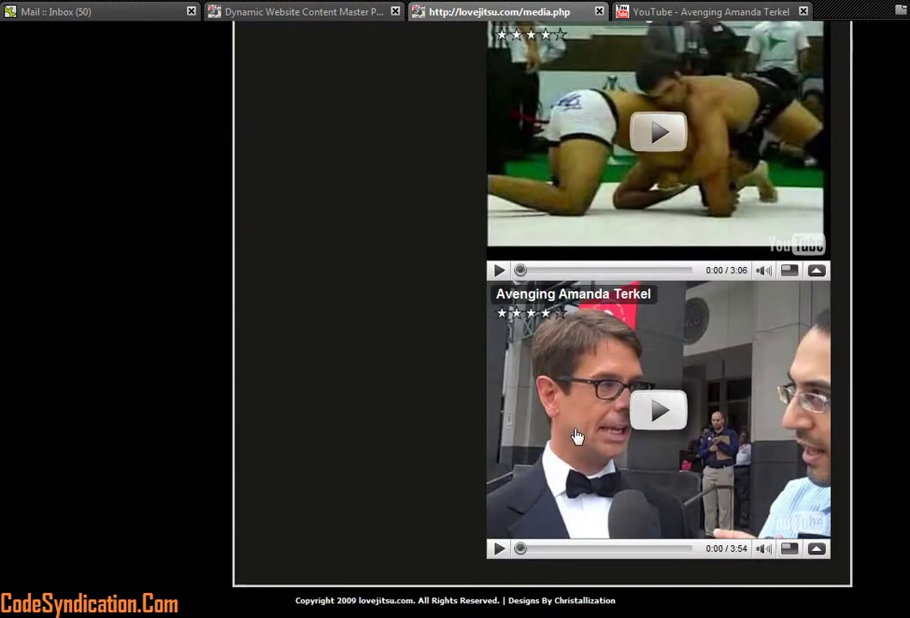
- Play a few seconds of the original video on its YouTube page and pause it
{"action": "left_click", "coordinate": [638, 424]}
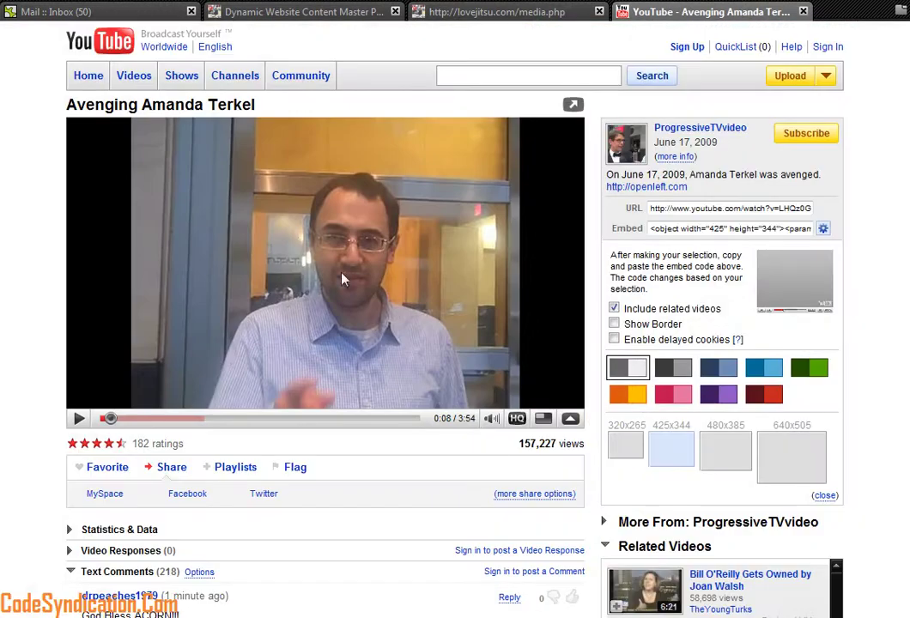
{"action": "left_click", "coordinate": [84, 420]}
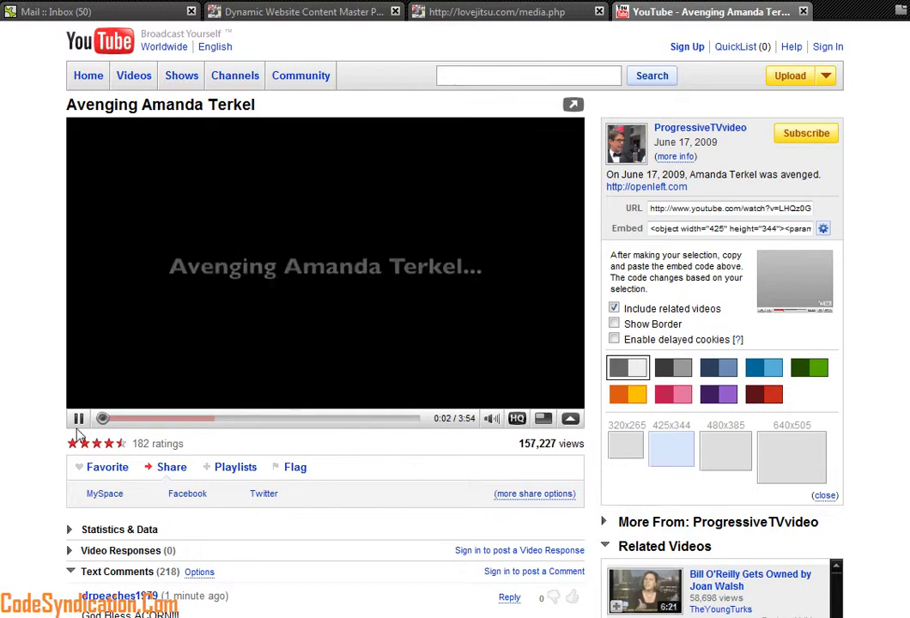
{"action": "left_click", "coordinate": [455, 293]}
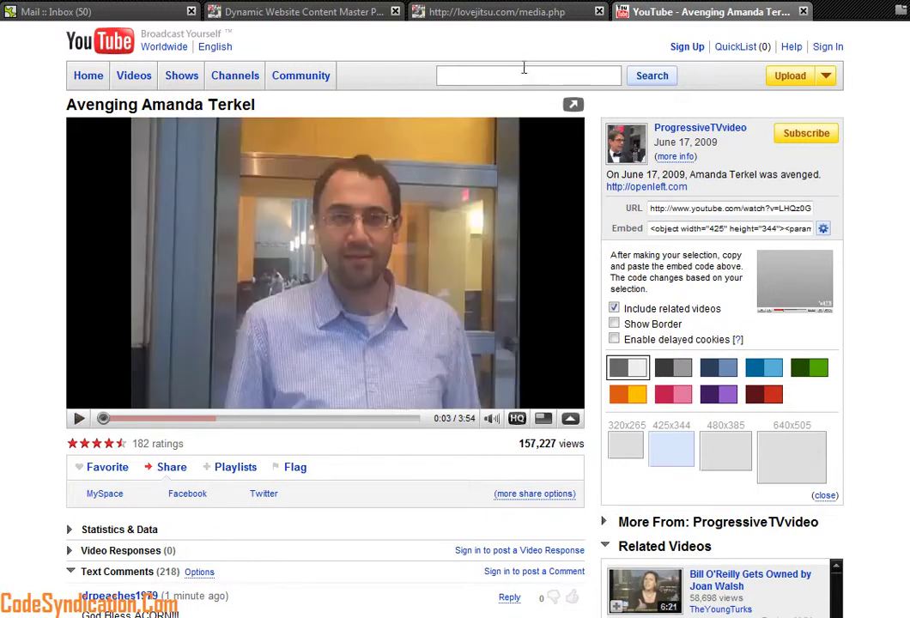
- Play and pause the newly embedded video on the live media page, closing the YouTube page
{"action": "left_click", "coordinate": [508, 14]}
{"action": "left_click", "coordinate": [656, 412]}
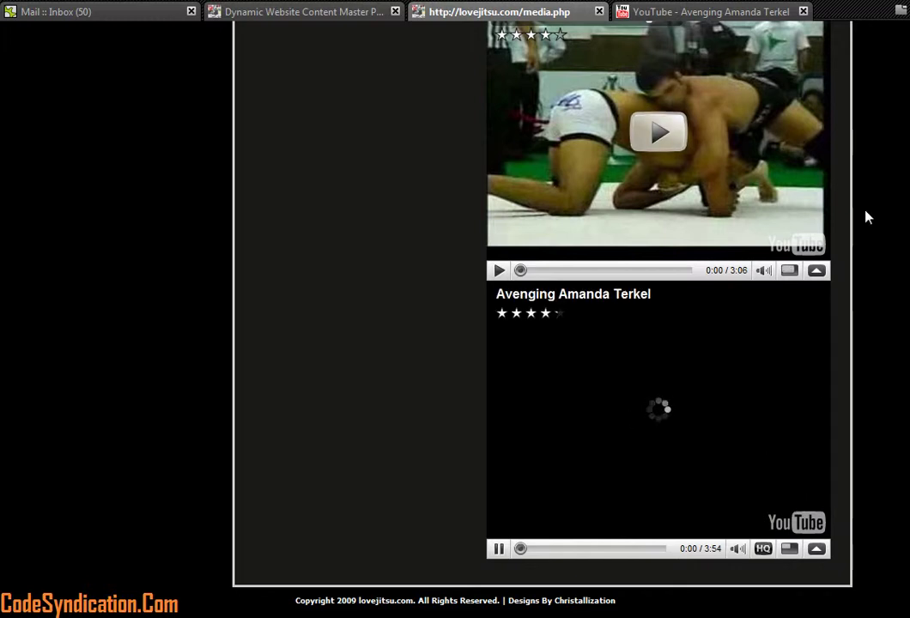
{"action": "left_click", "coordinate": [708, 10]}
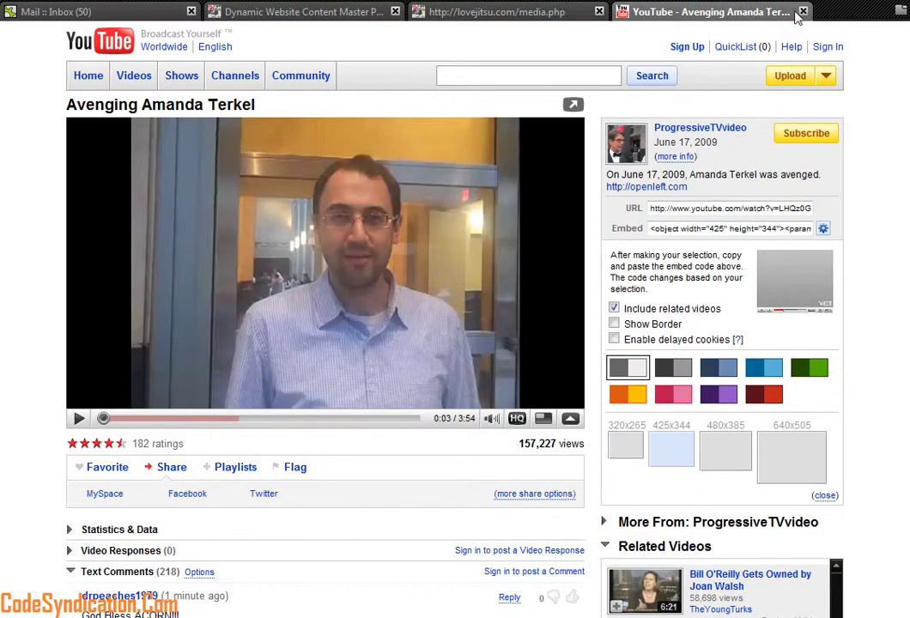
{"action": "left_click", "coordinate": [802, 11]}
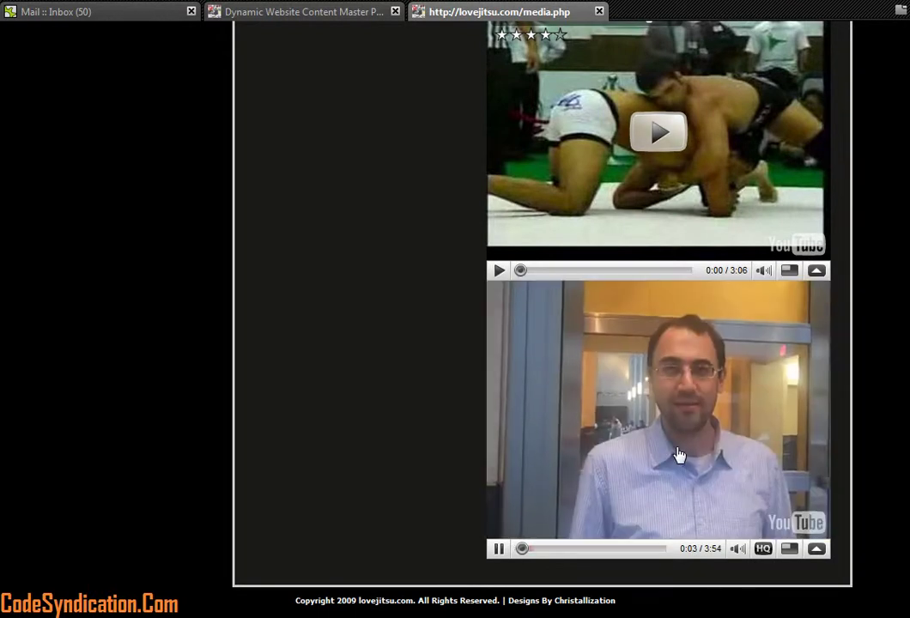
{"action": "left_click", "coordinate": [631, 509]}
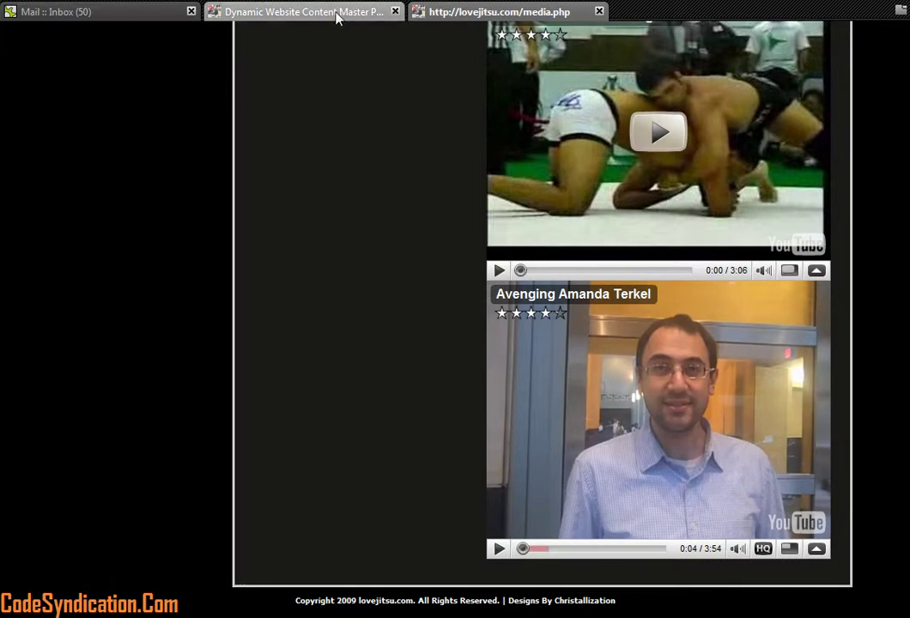
- Open files.txt from the VIDEO folder for editing in the control panel
{"action": "left_click", "coordinate": [280, 12]}
{"action": "scroll", "coordinate": [216, 440], "scroll_direction": "down", "scroll_amount": 3}
{"action": "left_click", "coordinate": [242, 331]}
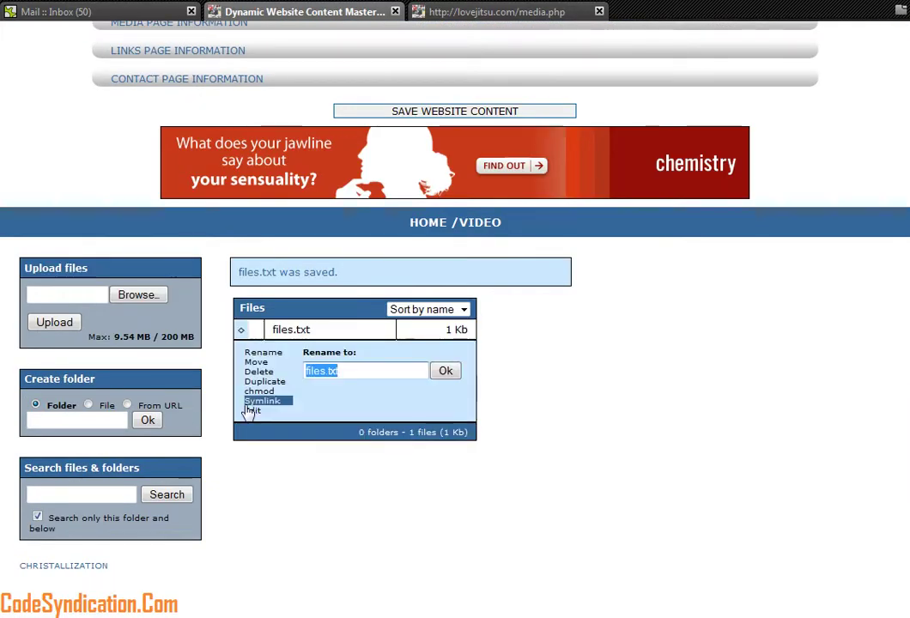
{"action": "left_click", "coordinate": [254, 411]}
{"action": "left_click", "coordinate": [342, 371]}
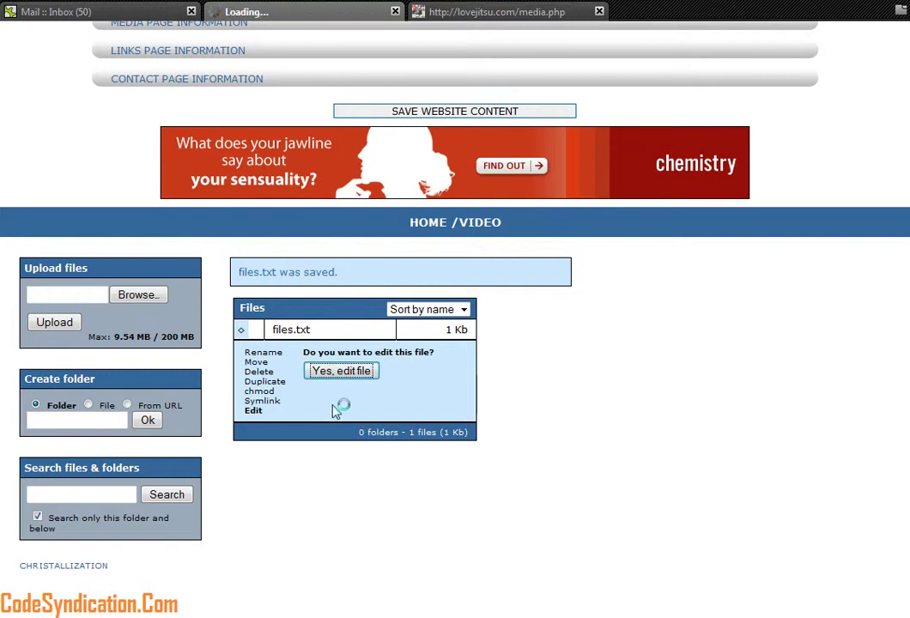
{"action": "left_click", "coordinate": [537, 327]}
- Delete the third video's embed code from files.txt, save the file and exit the editor
{"action": "scroll", "coordinate": [556, 334], "scroll_direction": "down", "scroll_amount": 2}
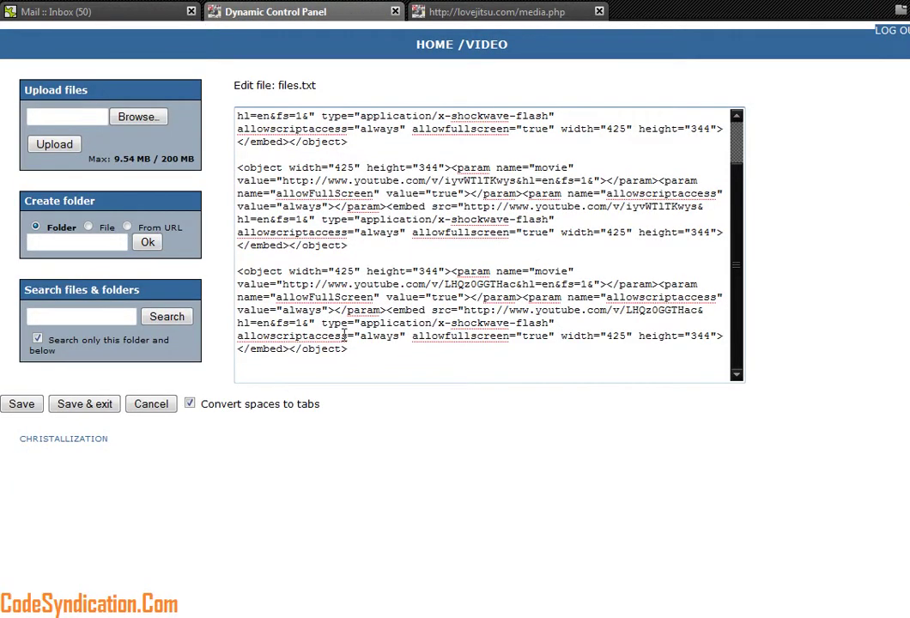
{"action": "left_click_drag", "start_coordinate": [357, 348], "coordinate": [220, 274]}
{"action": "key", "text": "Delete"}
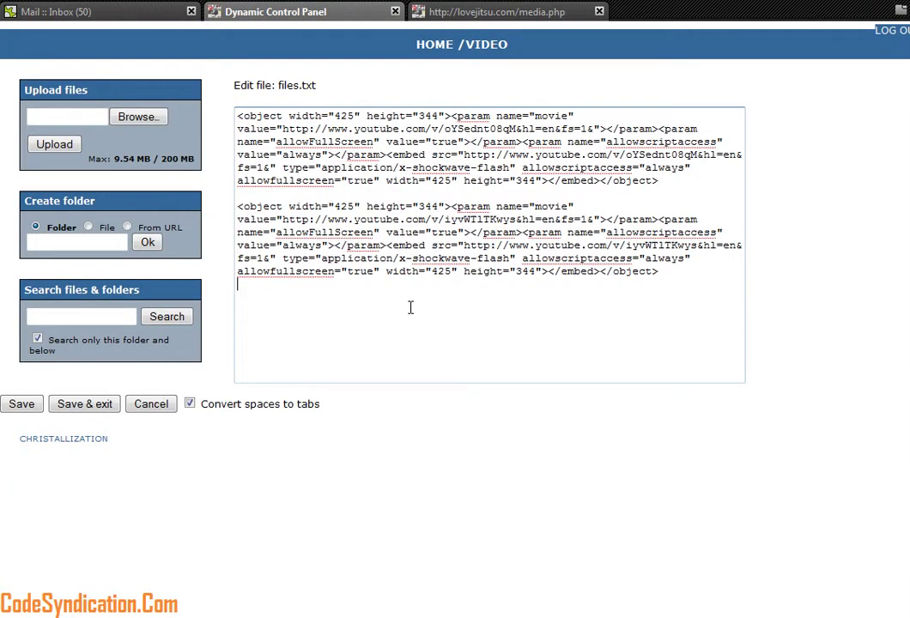
{"action": "left_click", "coordinate": [85, 404]}
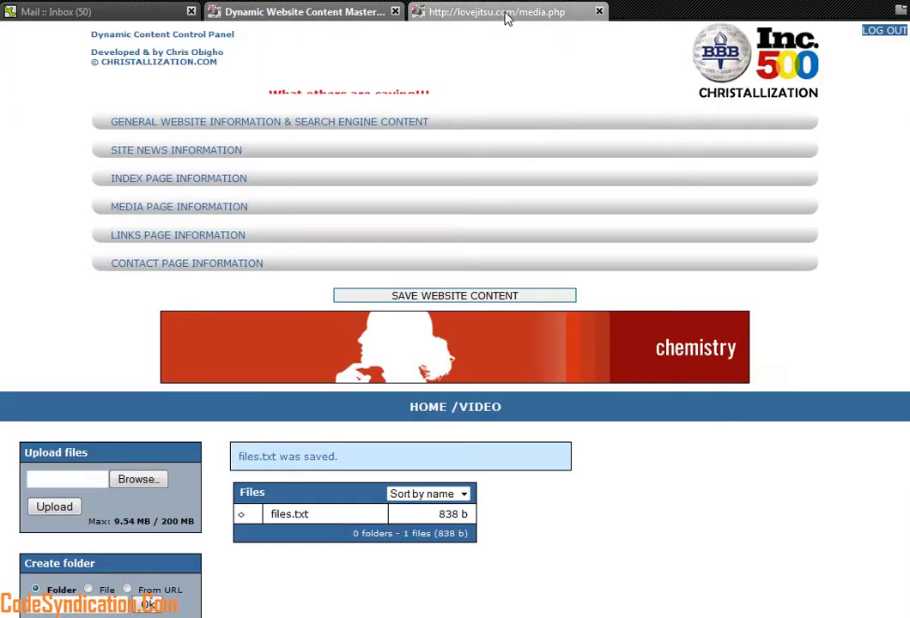
- Reload the live media page and check which embedded videos it lists after the files.txt edit
{"action": "left_click", "coordinate": [504, 12]}
{"action": "scroll", "coordinate": [495, 222], "scroll_direction": "up", "scroll_amount": 5}
{"action": "scroll", "coordinate": [418, 187], "scroll_direction": "down", "scroll_amount": 4}
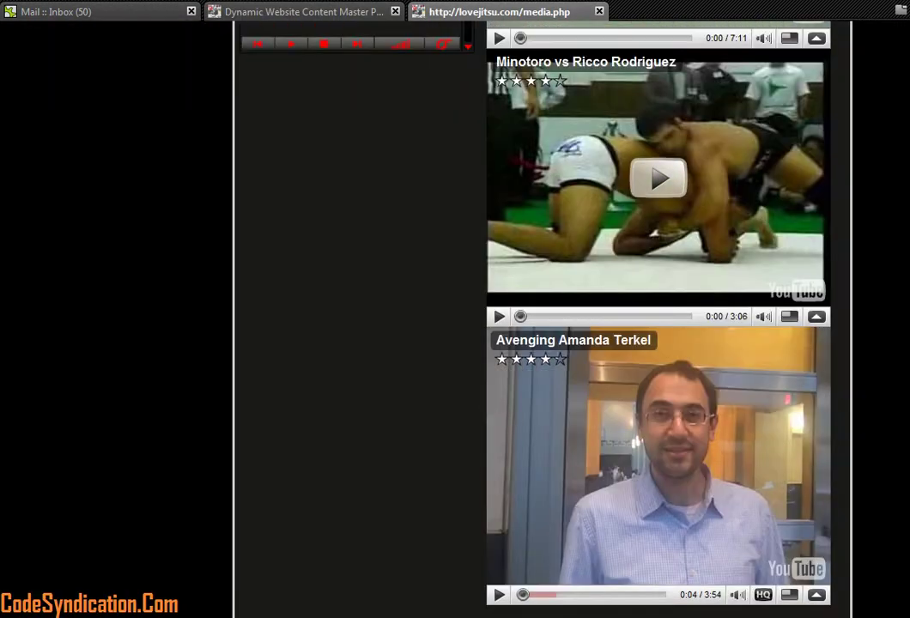
{"action": "key", "text": "F5"}
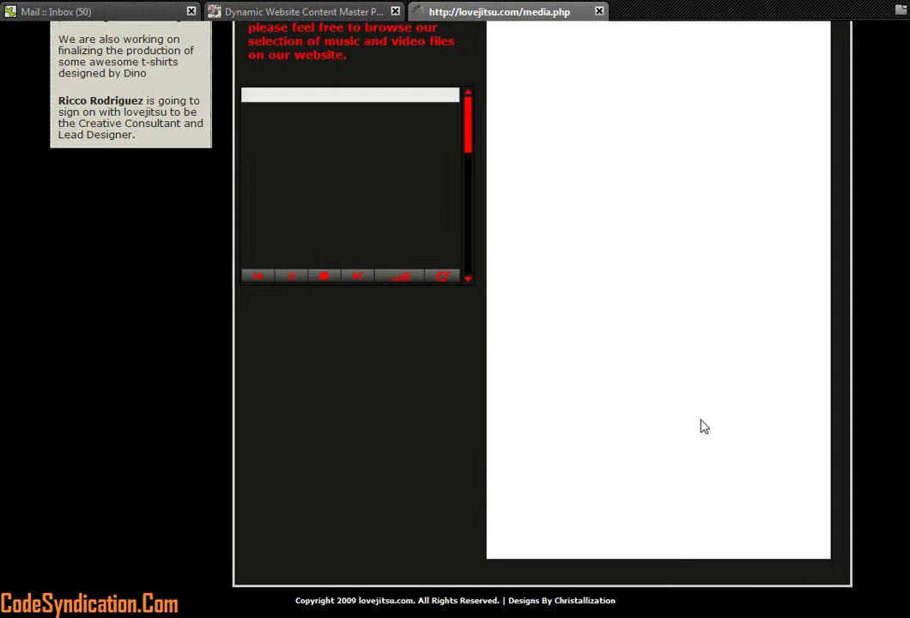
{"action": "scroll", "coordinate": [867, 427], "scroll_direction": "up", "scroll_amount": 3}
{"action": "scroll", "coordinate": [874, 424], "scroll_direction": "down", "scroll_amount": 3}
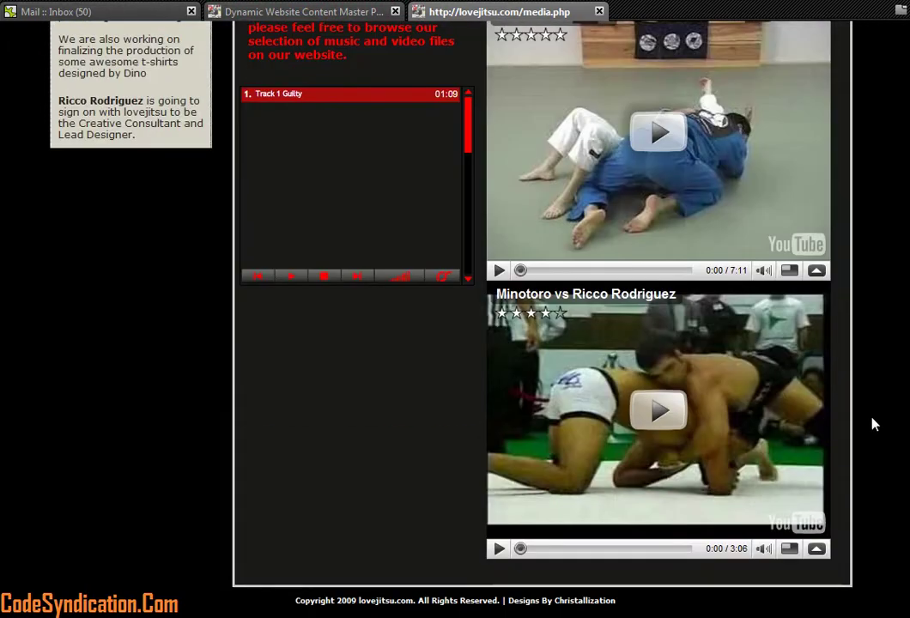
{"action": "scroll", "coordinate": [874, 424], "scroll_direction": "up", "scroll_amount": 5}
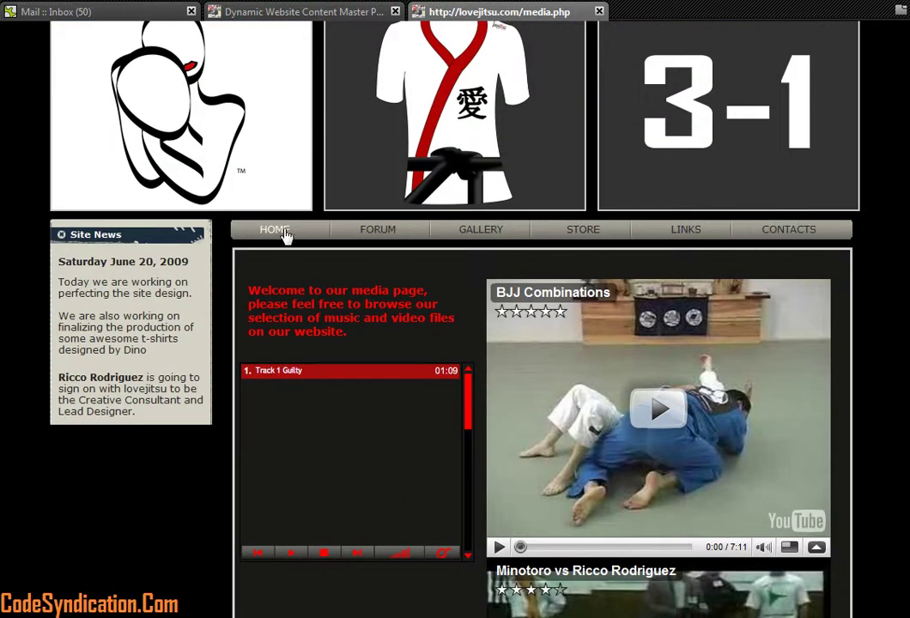
{"action": "scroll", "coordinate": [230, 260], "scroll_direction": "up", "scroll_amount": 3}
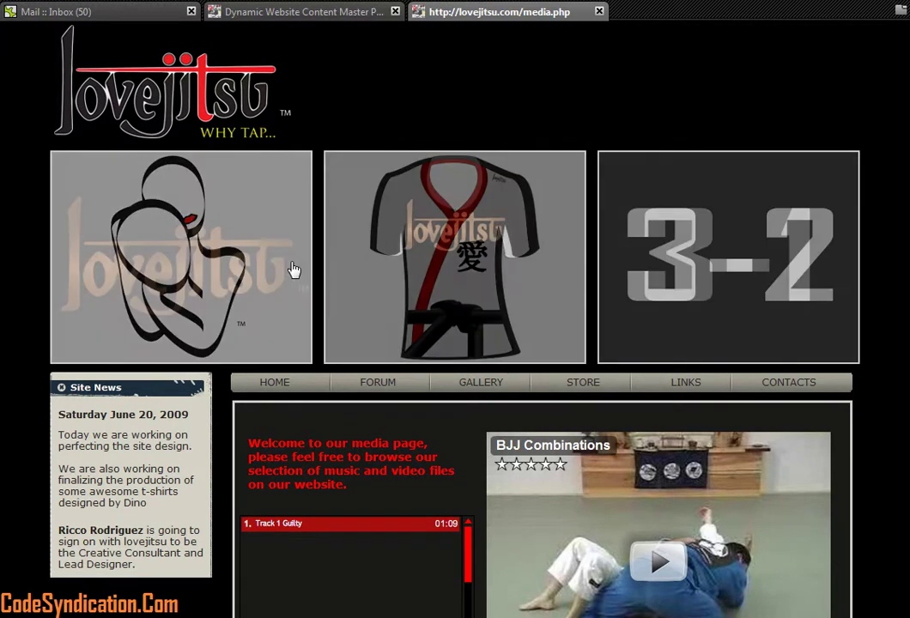
- Browse the control panel's FLASHIMAGES folder and view gallery1-1.jpg among the slideshow images
{"action": "left_click", "coordinate": [302, 14]}
{"action": "scroll", "coordinate": [386, 360], "scroll_direction": "down", "scroll_amount": 2}
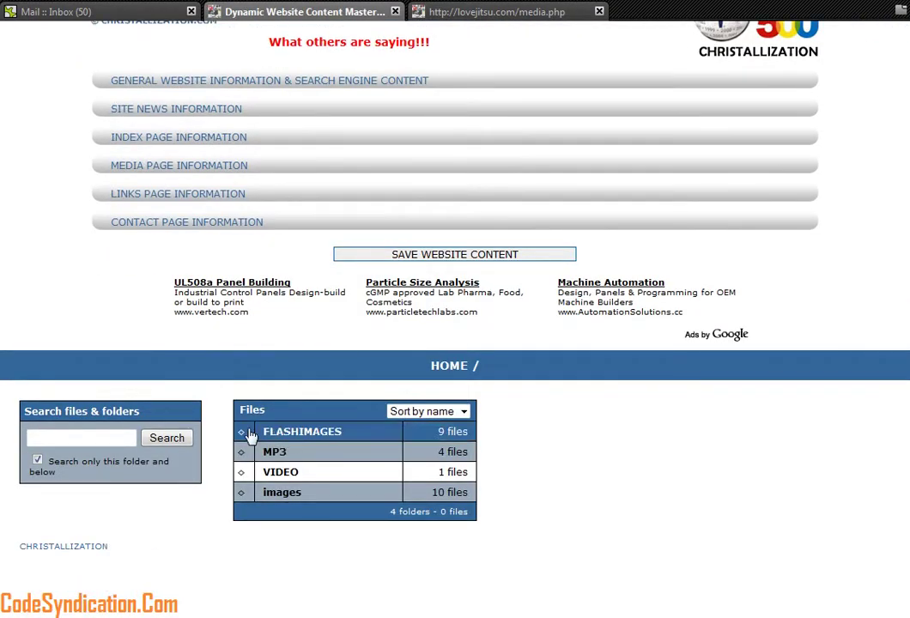
{"action": "scroll", "coordinate": [343, 455], "scroll_direction": "down", "scroll_amount": 3}
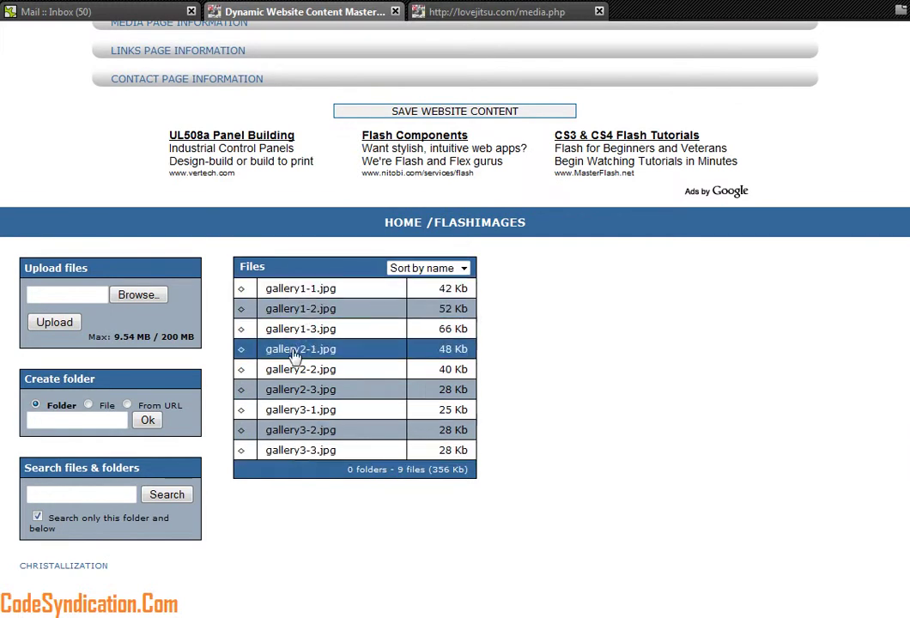
{"action": "left_click", "coordinate": [301, 290]}
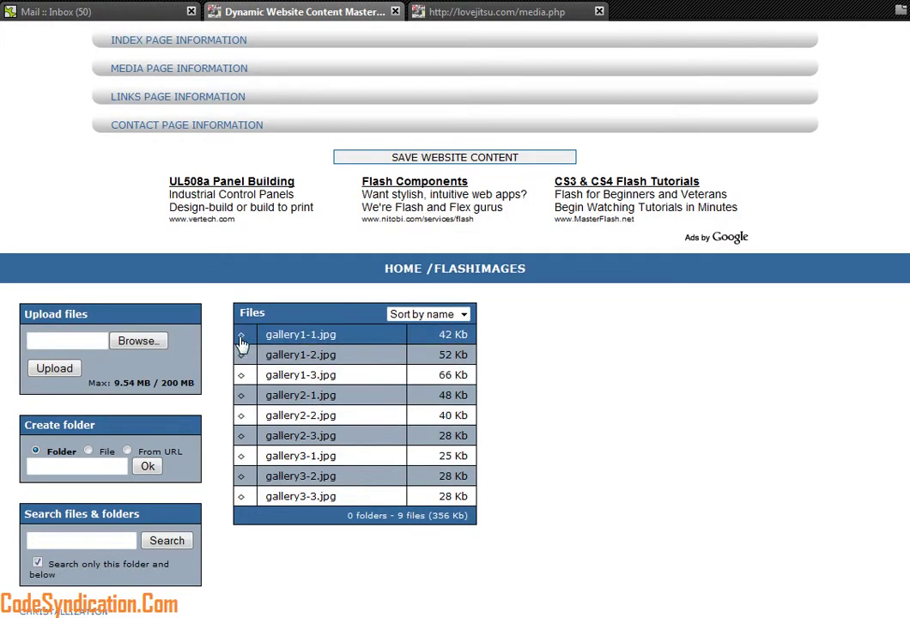
- Look over the file options for gallery1-1.jpg and the upload file chooser, and return to the HOME folder
{"action": "left_click", "coordinate": [241, 335]}
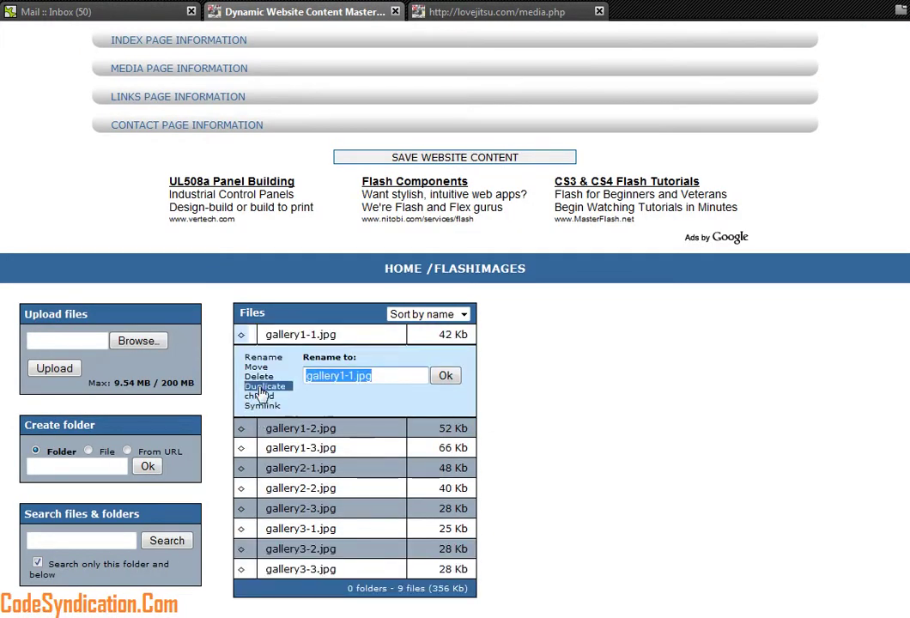
{"action": "left_click", "coordinate": [140, 342]}
{"action": "key", "text": "Escape"}
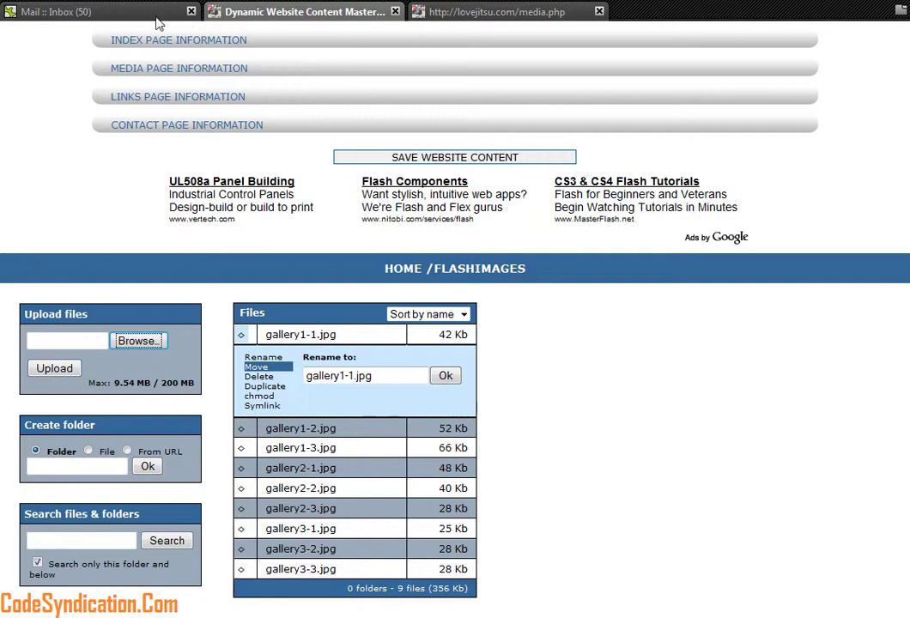
{"action": "scroll", "coordinate": [157, 34], "scroll_direction": "up", "scroll_amount": 3}
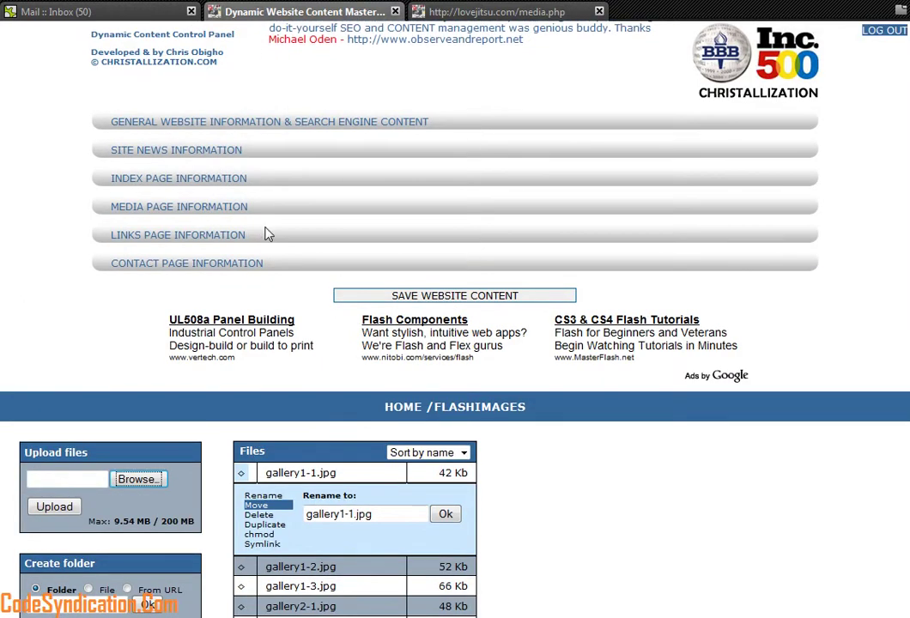
{"action": "left_click", "coordinate": [403, 408]}
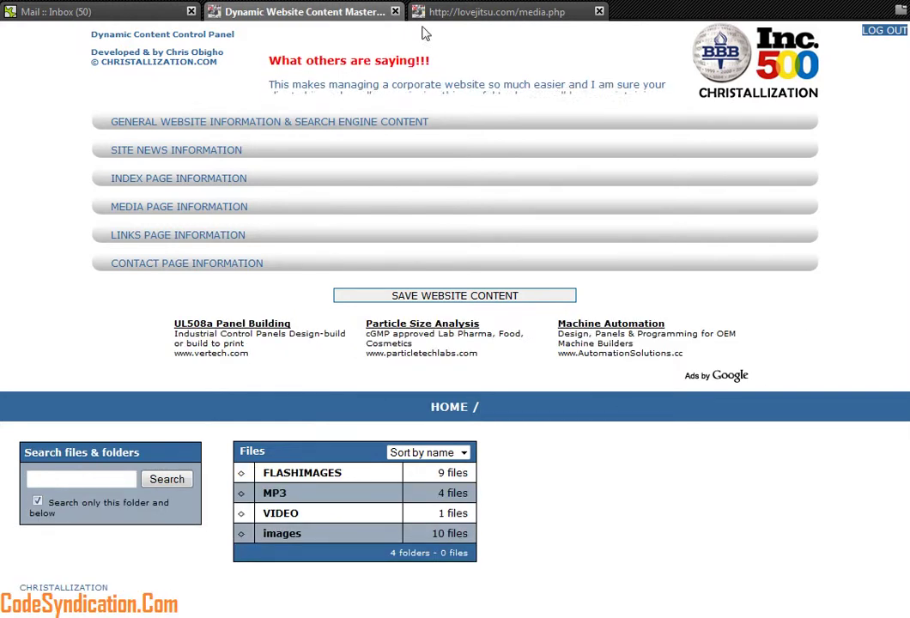
- Check the live home page, clear Paragraph 1 and Main Header 1 in the index page information, and save the website content
{"action": "left_click", "coordinate": [446, 12]}
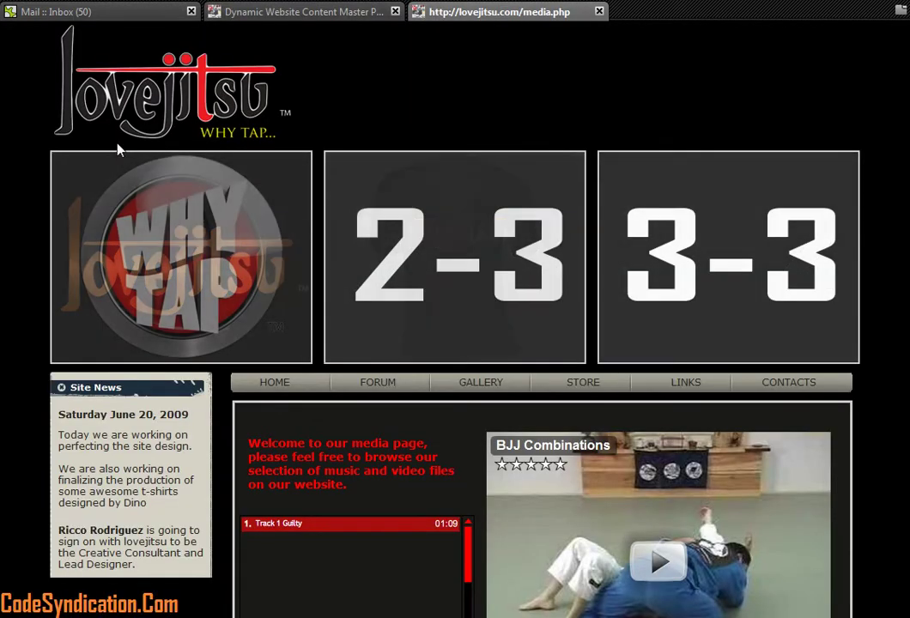
{"action": "left_click", "coordinate": [273, 383]}
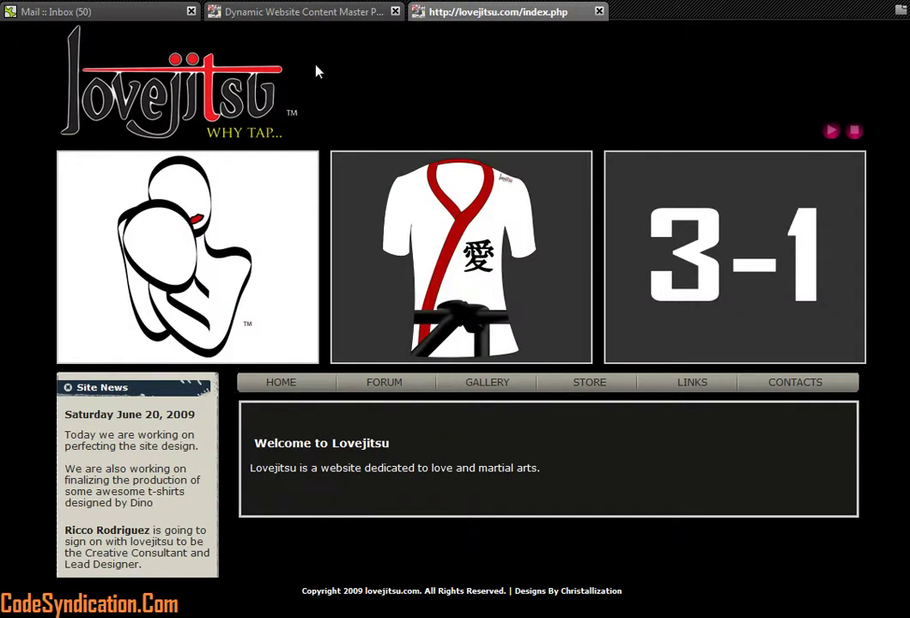
{"action": "left_click", "coordinate": [296, 12]}
{"action": "left_click", "coordinate": [144, 182]}
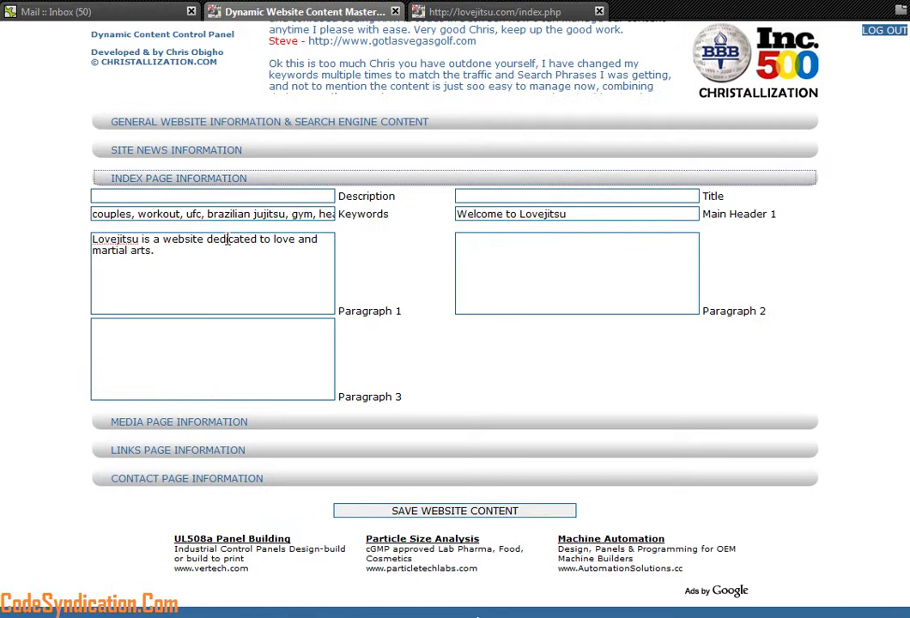
{"action": "left_click_drag", "start_coordinate": [156, 250], "coordinate": [92, 238]}
{"action": "key", "text": "BackSpace"}
{"action": "left_click_drag", "start_coordinate": [588, 215], "coordinate": [399, 215]}
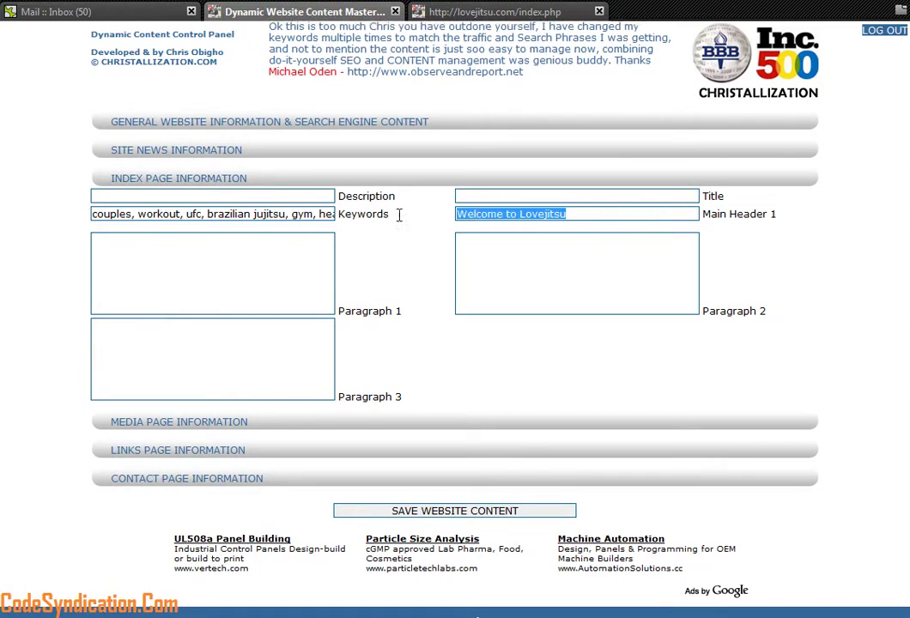
{"action": "key", "text": "BackSpace"}
{"action": "left_click", "coordinate": [450, 510]}
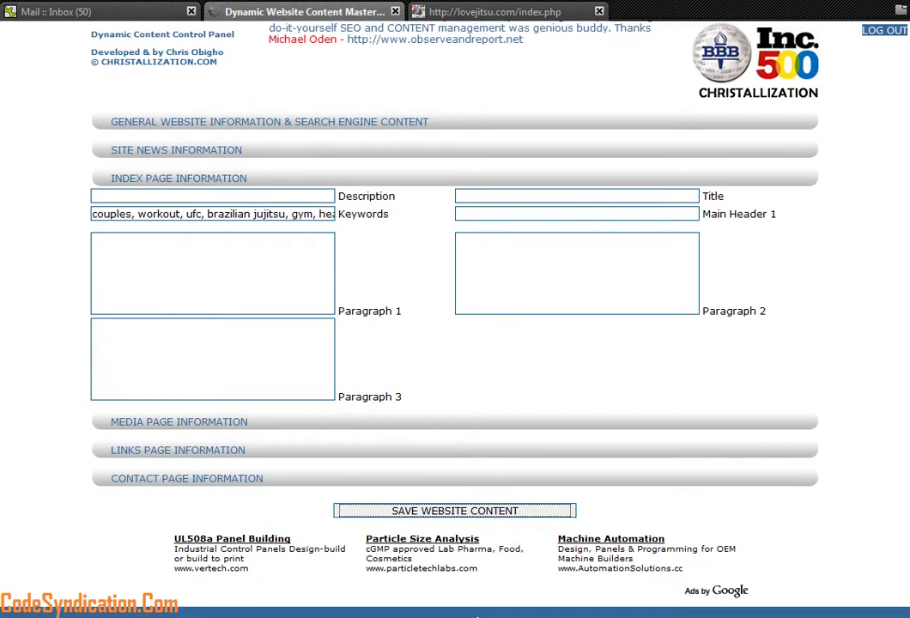
- Reload the live home page to check its main text area, and return to the control panel
{"action": "left_click", "coordinate": [508, 12]}
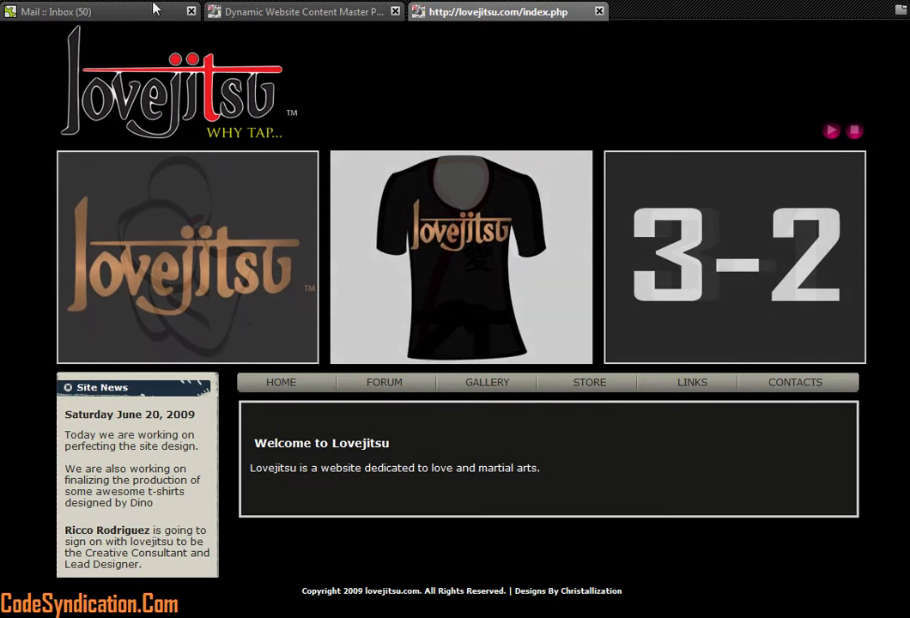
{"action": "key", "text": "F5"}
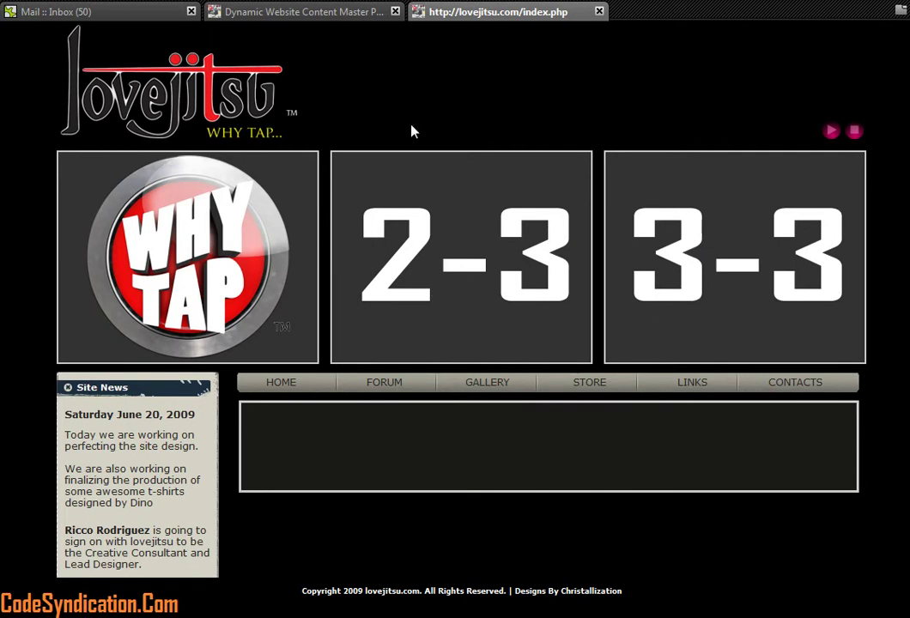
{"action": "left_click", "coordinate": [305, 12]}
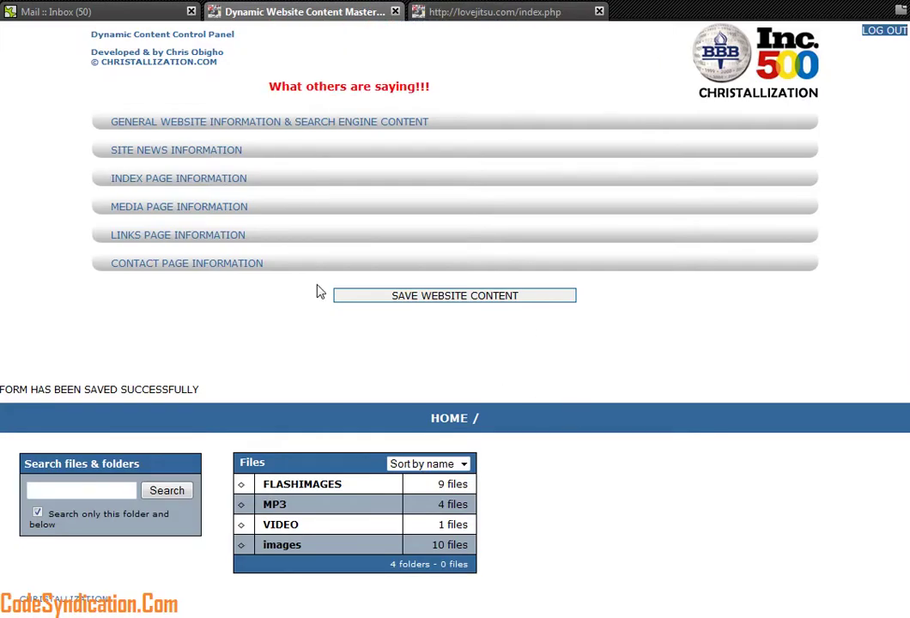